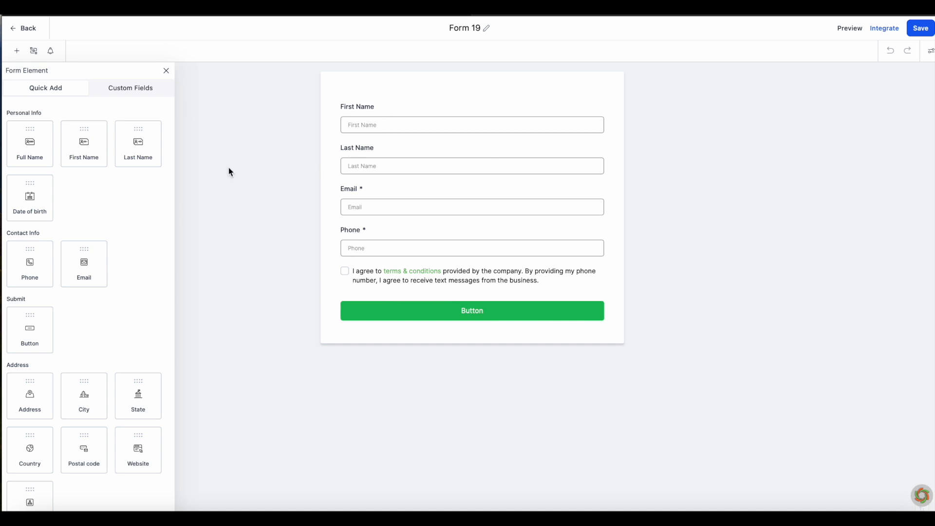
# Step: Replace the First Name and Last Name fields with a single Full Name field
pyautogui.click(584, 148)
pyautogui.click(601, 141)
pyautogui.click(601, 140)
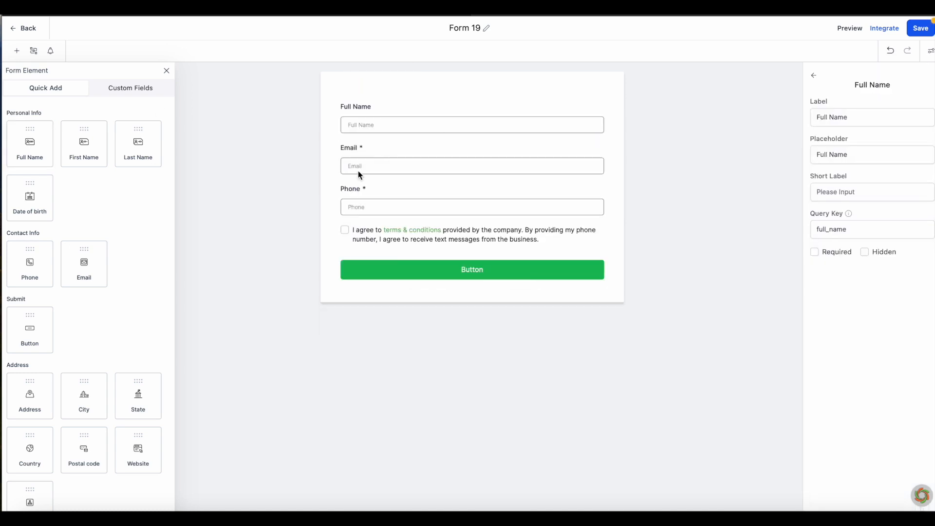
# Step: Add Address, State, City and Postal code fields below Phone
pyautogui.scroll(-2, 81, 235)
pyautogui.moveTo(30, 324); pyautogui.dragTo(396, 239)
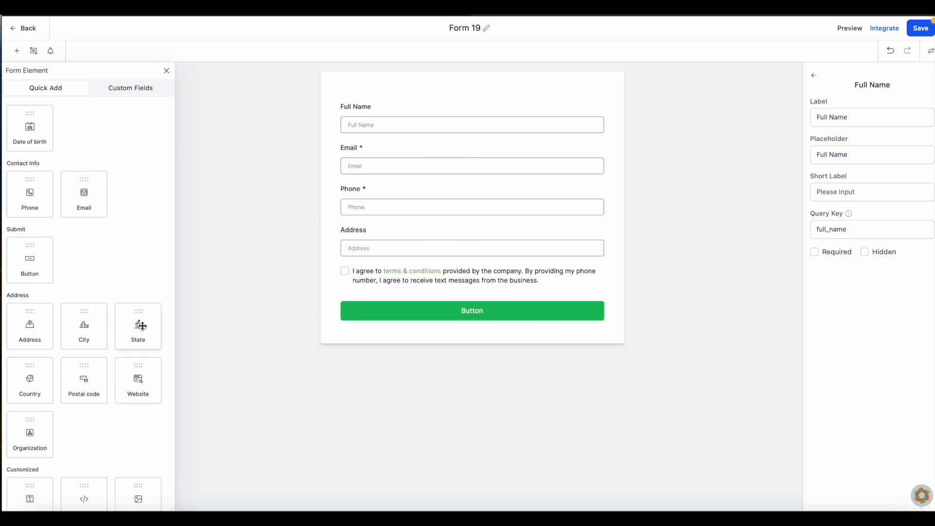
pyautogui.moveTo(138, 324); pyautogui.dragTo(388, 273)
pyautogui.moveTo(75, 335); pyautogui.dragTo(479, 316)
pyautogui.moveTo(98, 390); pyautogui.dragTo(423, 356)
# Step: Mark the Address, State, City and Postal code fields as required
pyautogui.click(467, 220)
pyautogui.click(467, 239)
pyautogui.click(814, 251)
pyautogui.click(560, 290)
pyautogui.click(814, 252)
pyautogui.click(560, 331)
pyautogui.click(814, 252)
pyautogui.click(560, 371)
pyautogui.click(833, 250)
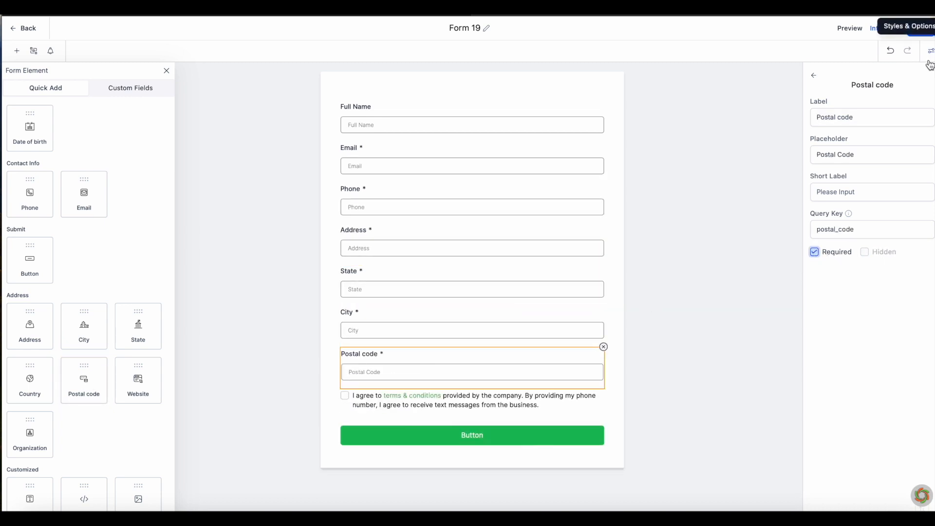
# Step: Switch the form's style to a two-column inline layout
pyautogui.click(929, 50)
pyautogui.click(927, 136)
pyautogui.scroll(-2, 98, 426)
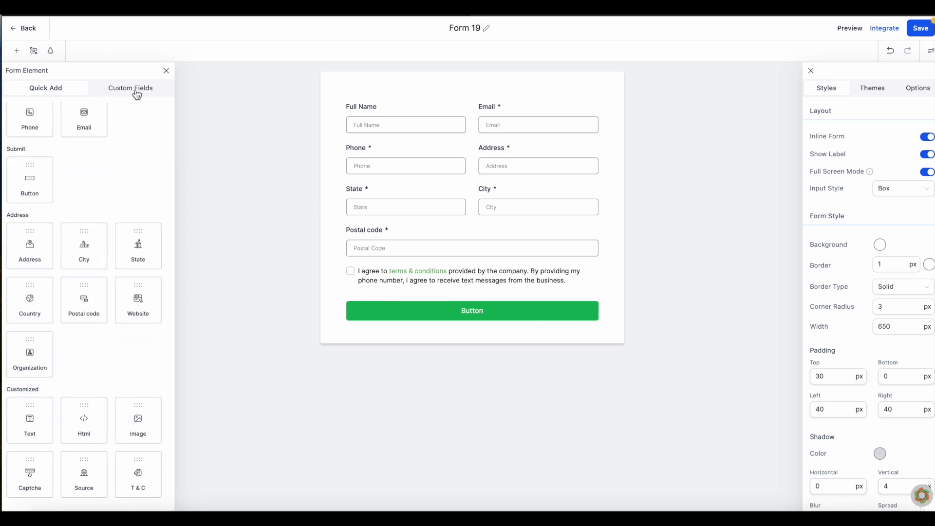
# Step: Add the Energy Saver and Energy Saver Plus custom fields beside Postal code
pyautogui.click(113, 89)
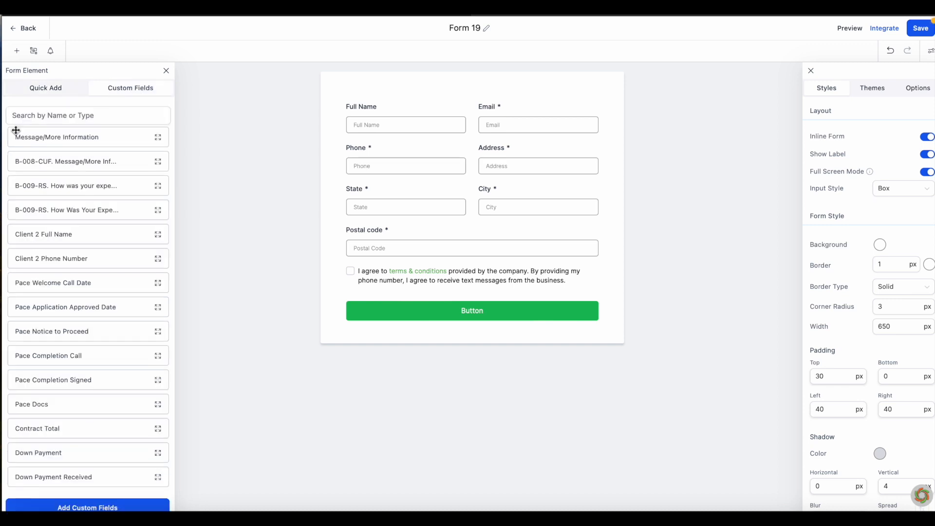
pyautogui.scroll(-10, 115, 365)
pyautogui.moveTo(88, 336); pyautogui.dragTo(386, 272)
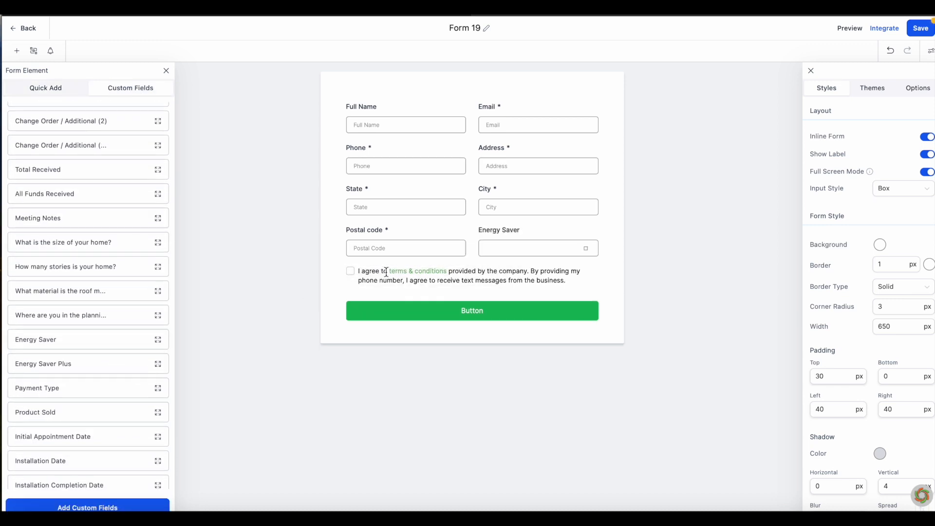
pyautogui.click(589, 250)
pyautogui.moveTo(43, 364); pyautogui.dragTo(543, 288)
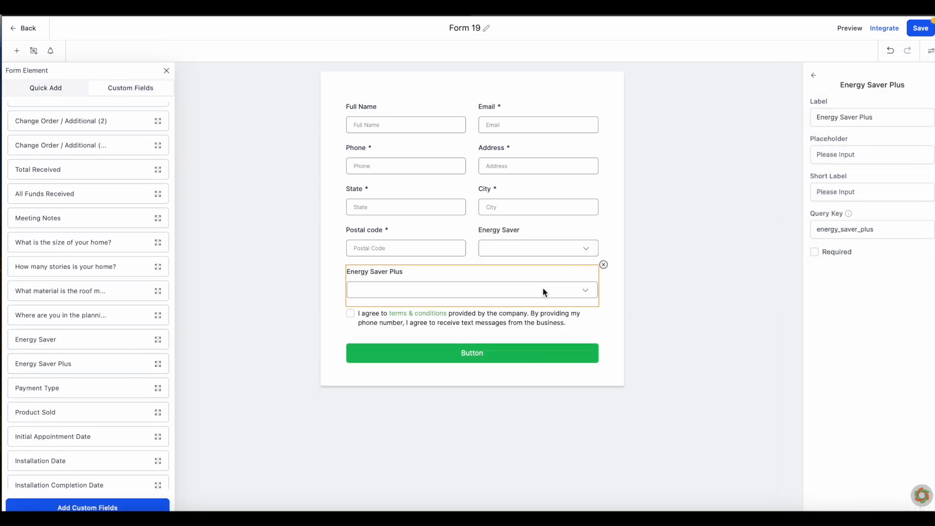
# Step: Edit the Energy Saver field's short label
pyautogui.click(813, 76)
pyautogui.click(531, 289)
pyautogui.click(571, 246)
pyautogui.click(871, 194)
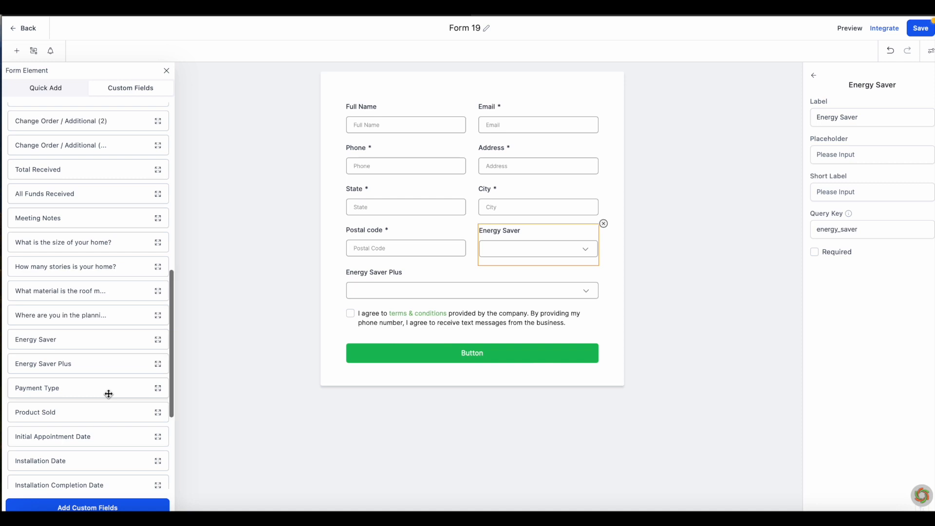
# Step: Add the Additional Terms and Notes field and delete the terms and conditions checkbox
pyautogui.scroll(3, 107, 390)
pyautogui.scroll(-5, 109, 393)
pyautogui.scroll(-3, 108, 394)
pyautogui.moveTo(92, 398); pyautogui.dragTo(449, 326)
pyautogui.click(555, 366)
pyautogui.click(604, 357)
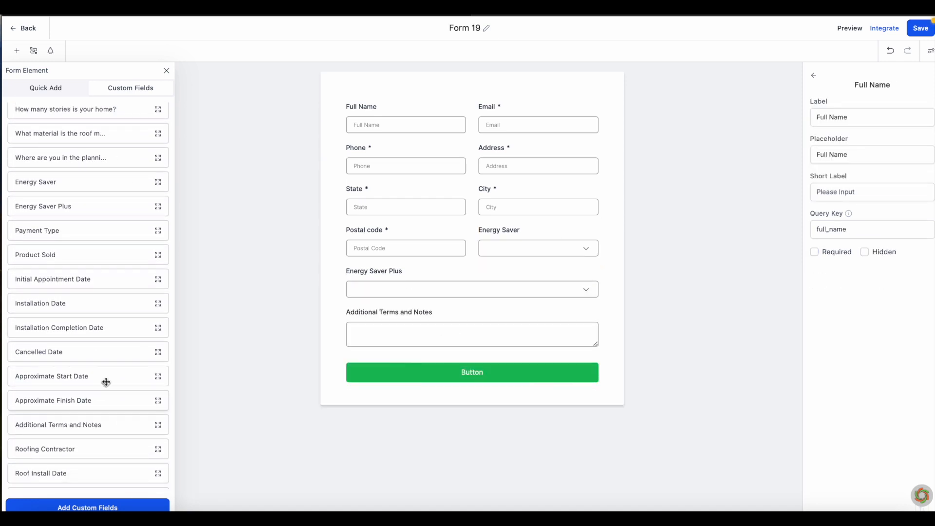
# Step: Add Payment Type, Down Payment and a Contract Total currency field
pyautogui.scroll(-1, 89, 364)
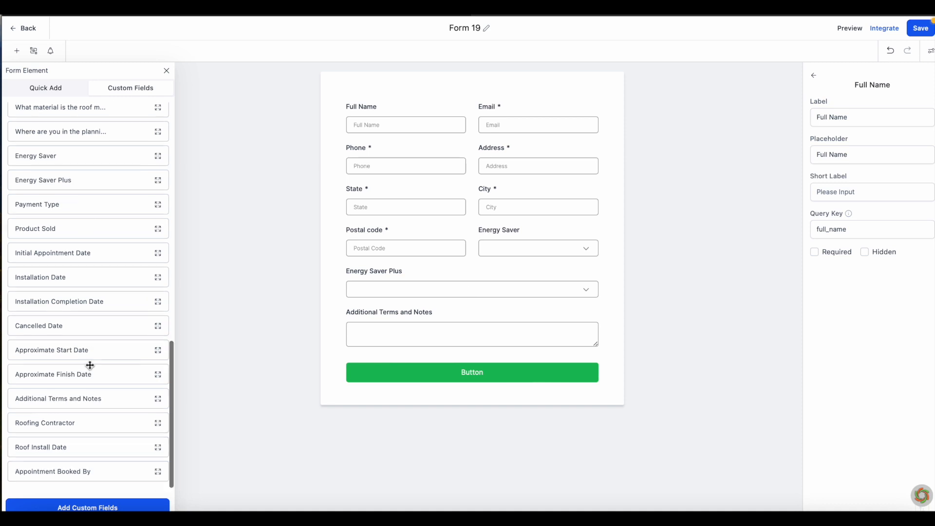
pyautogui.scroll(6, 89, 364)
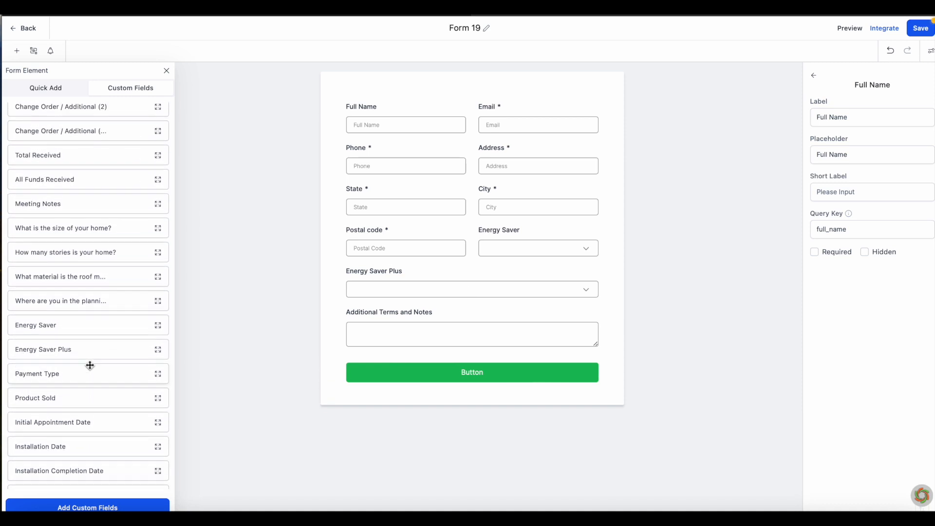
pyautogui.moveTo(90, 365); pyautogui.dragTo(402, 367)
pyautogui.scroll(3, 68, 229)
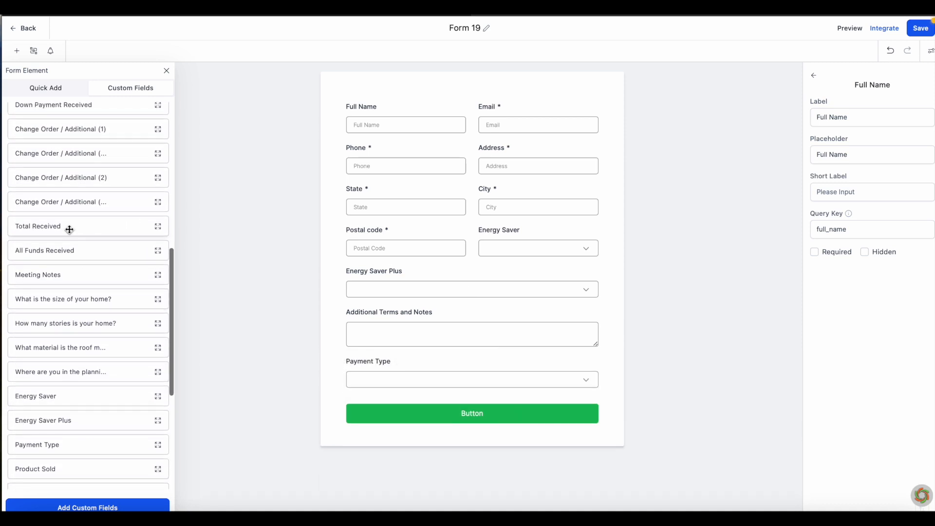
pyautogui.scroll(6, 66, 229)
pyautogui.moveTo(58, 242); pyautogui.dragTo(535, 379)
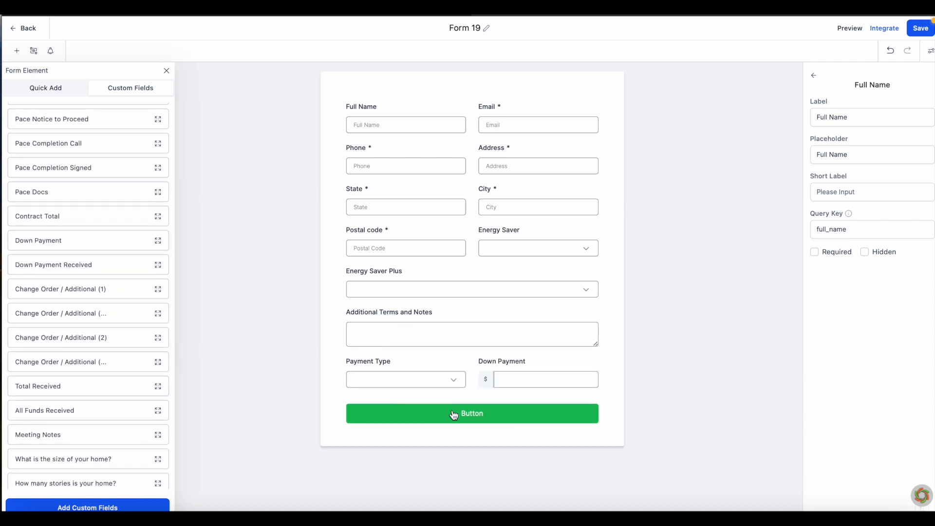
pyautogui.moveTo(72, 216); pyautogui.dragTo(385, 377)
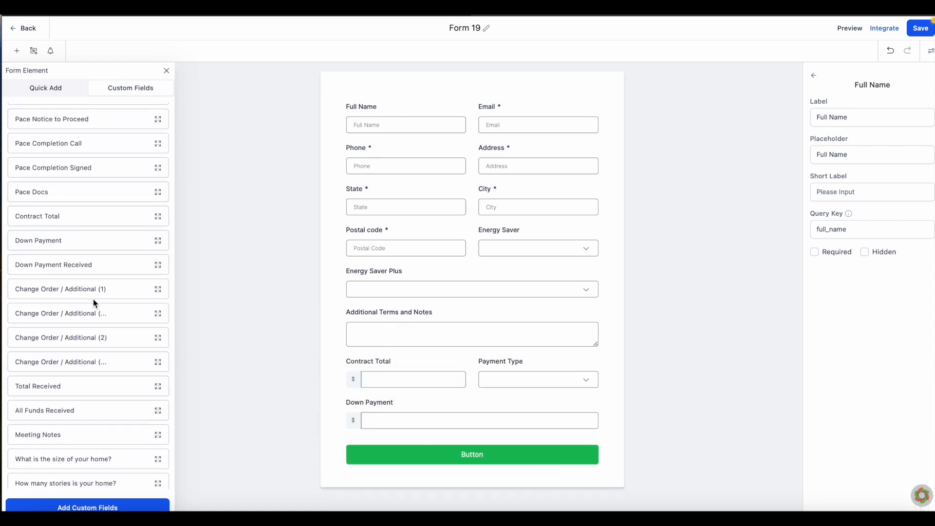
# Step: Add Approximate Start Date beside Down Payment and a full-width Approximate Finish Date
pyautogui.scroll(-10, 92, 299)
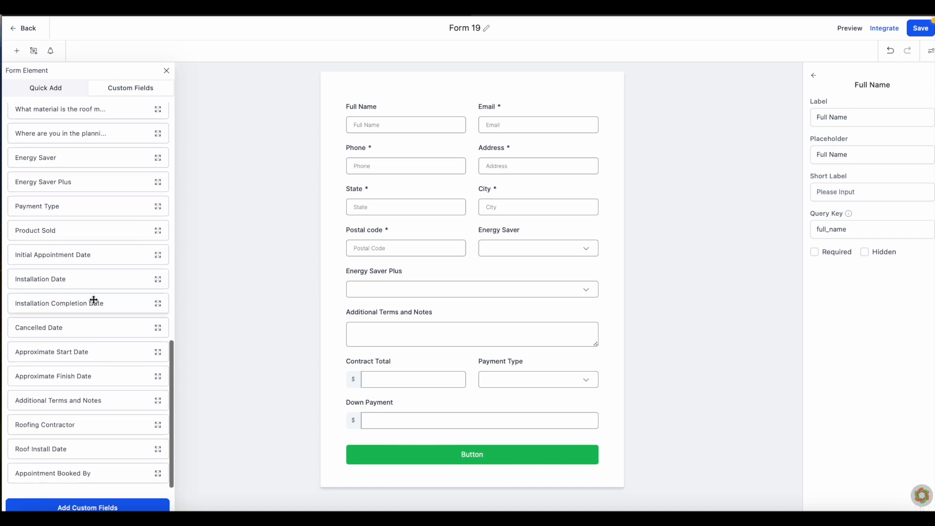
pyautogui.moveTo(72, 349); pyautogui.dragTo(408, 441)
pyautogui.moveTo(83, 400); pyautogui.dragTo(495, 447)
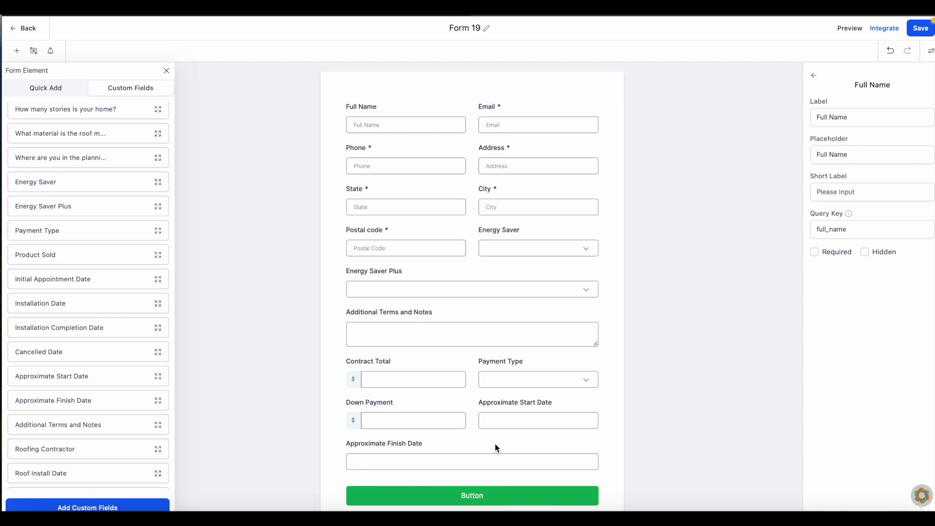
pyautogui.scroll(-1, 601, 332)
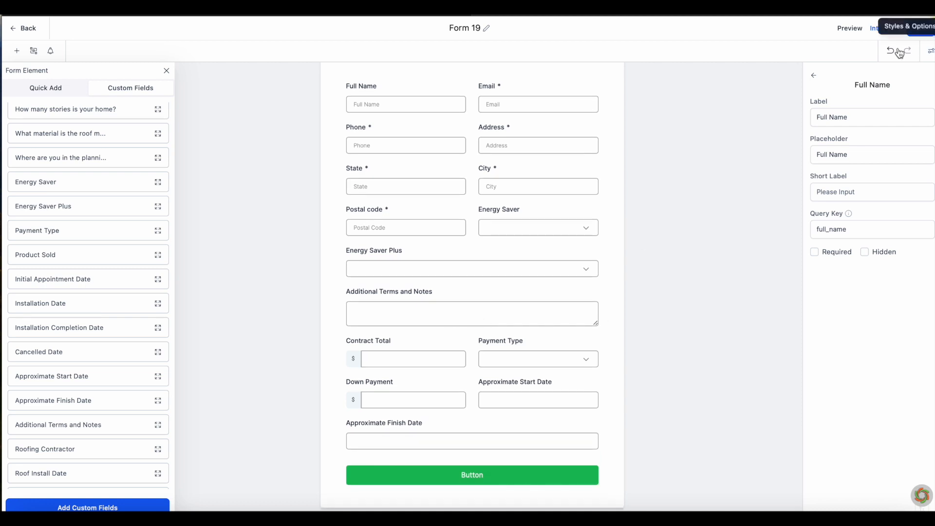
pyautogui.scroll(15, 111, 336)
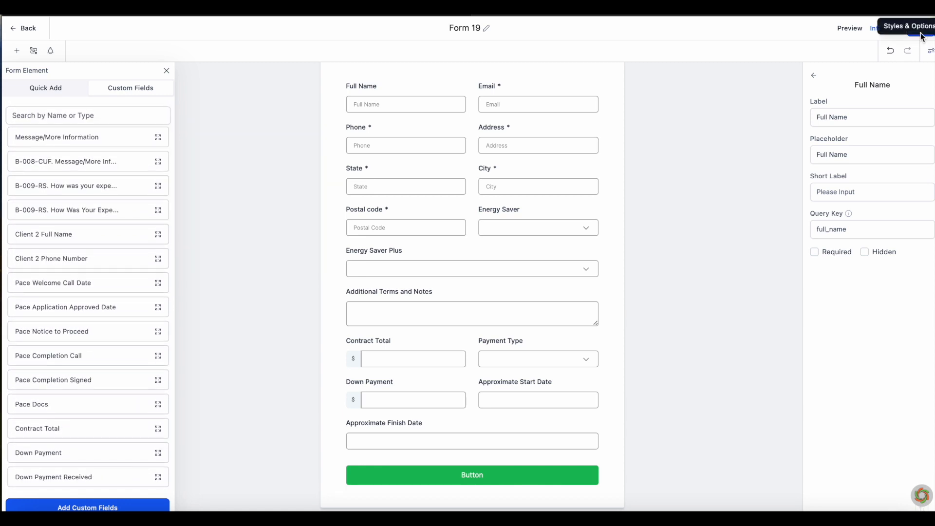
# Step: Rename Form 19 to 'Contract Form' and save it
pyautogui.click(478, 28)
pyautogui.press('BackSpace')
pyautogui.write('Contract Form')
pyautogui.click(927, 30)
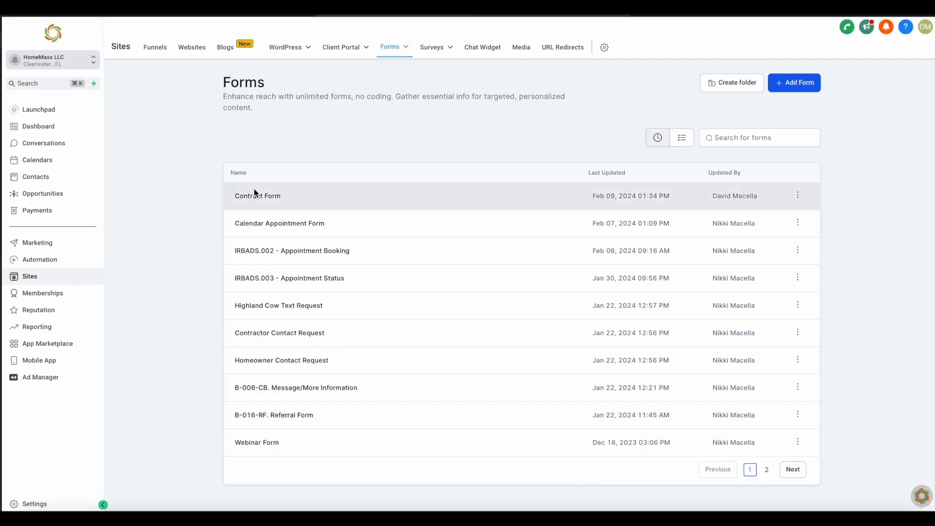
# Step: Add a required REP dropdown field to the Contract Form and save
pyautogui.click(263, 194)
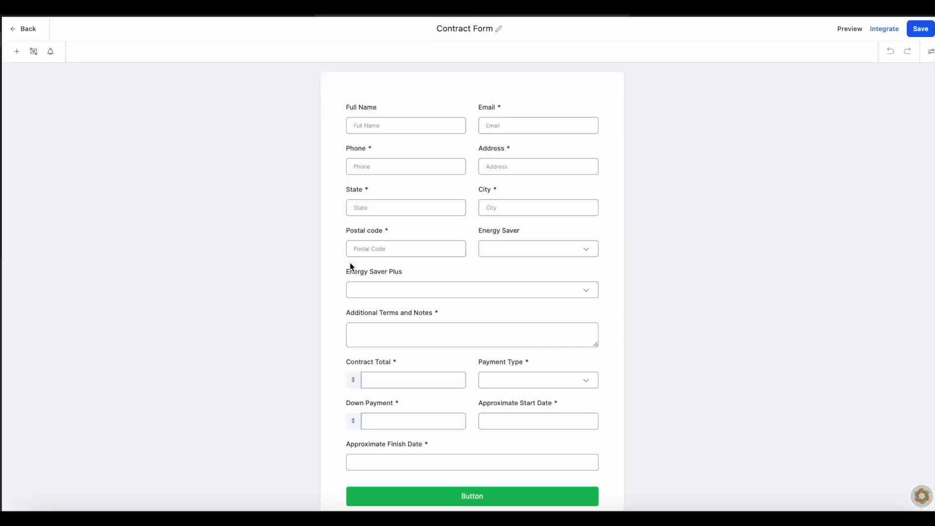
pyautogui.click(20, 53)
pyautogui.scroll(-10, 133, 200)
pyautogui.moveTo(35, 475); pyautogui.dragTo(428, 455)
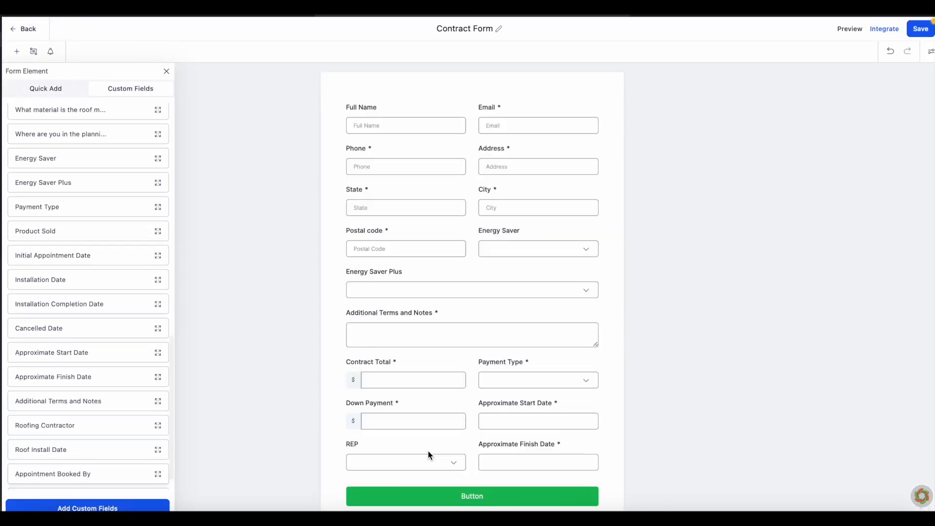
pyautogui.click(425, 469)
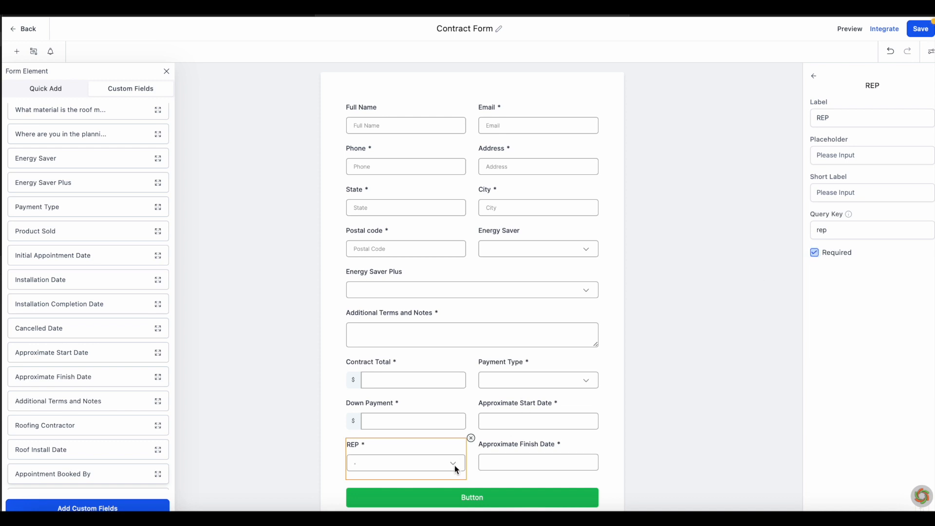
pyautogui.click(922, 28)
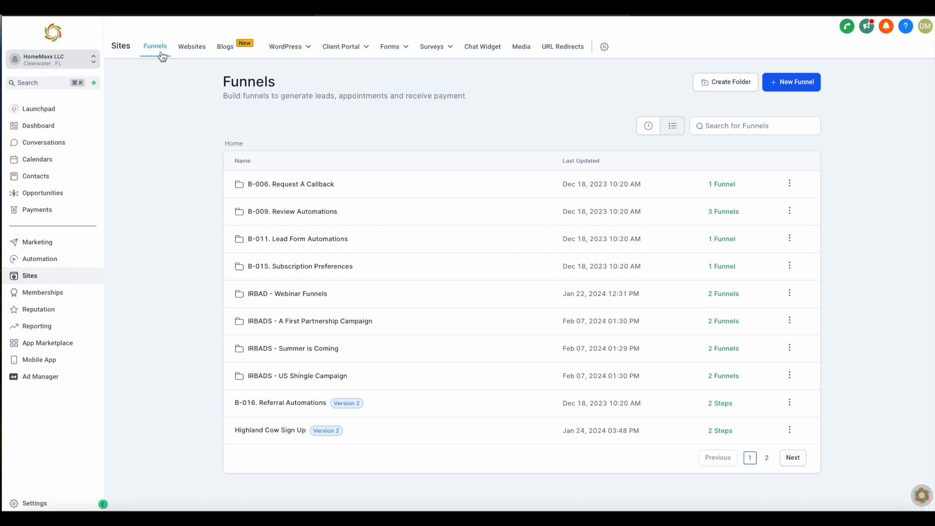
# Step: Create a new blank funnel called Contract Funnel
pyautogui.click(777, 82)
pyautogui.write('ct Funnel')
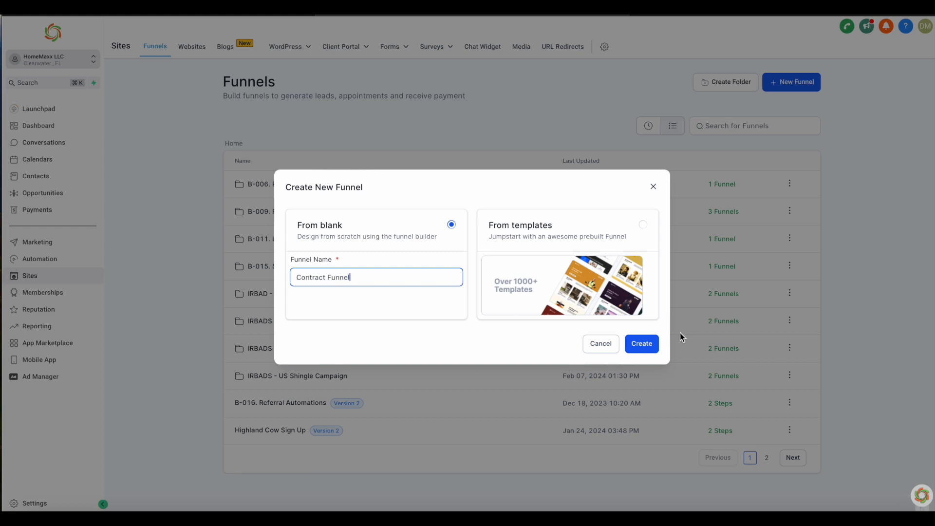
pyautogui.click(642, 344)
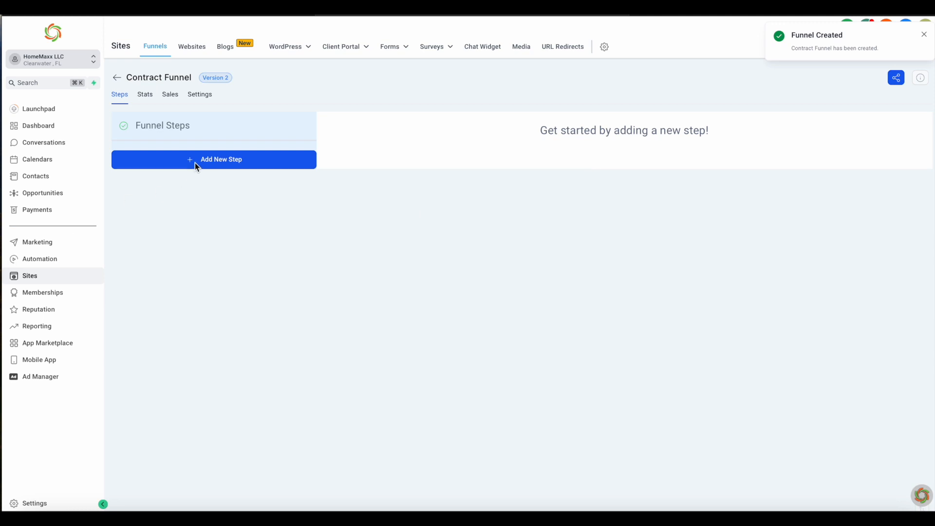
# Step: Add a 'Contract Form' step to the funnel and start its page from blank
pyautogui.click(196, 160)
pyautogui.click(444, 226)
pyautogui.write('Contract Form')
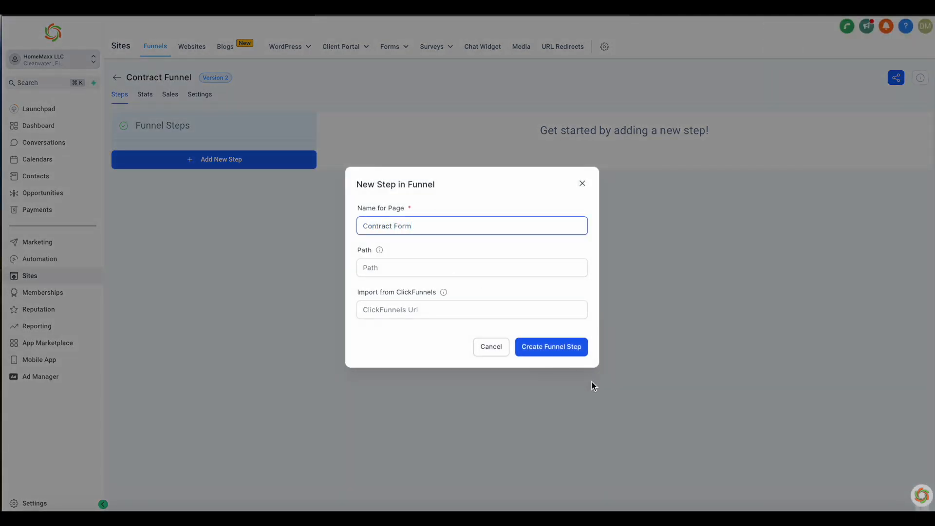
pyautogui.click(516, 263)
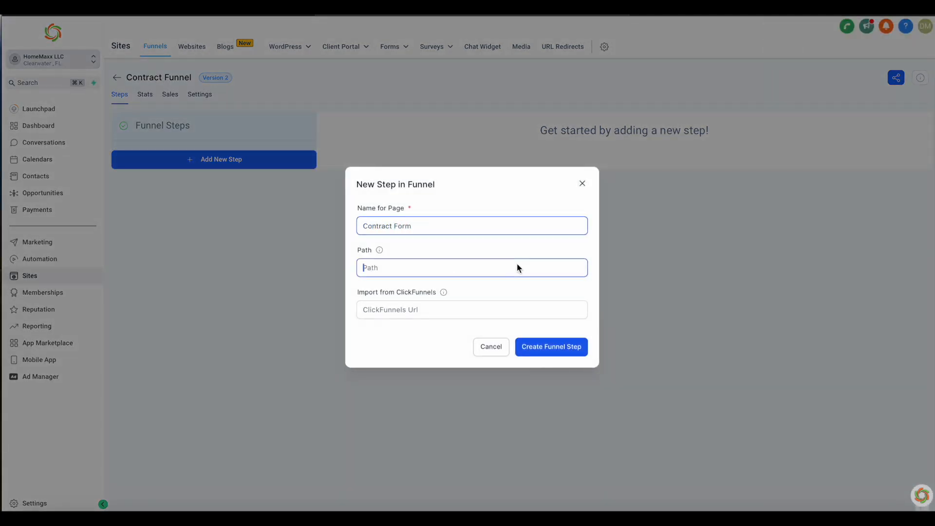
pyautogui.click(548, 346)
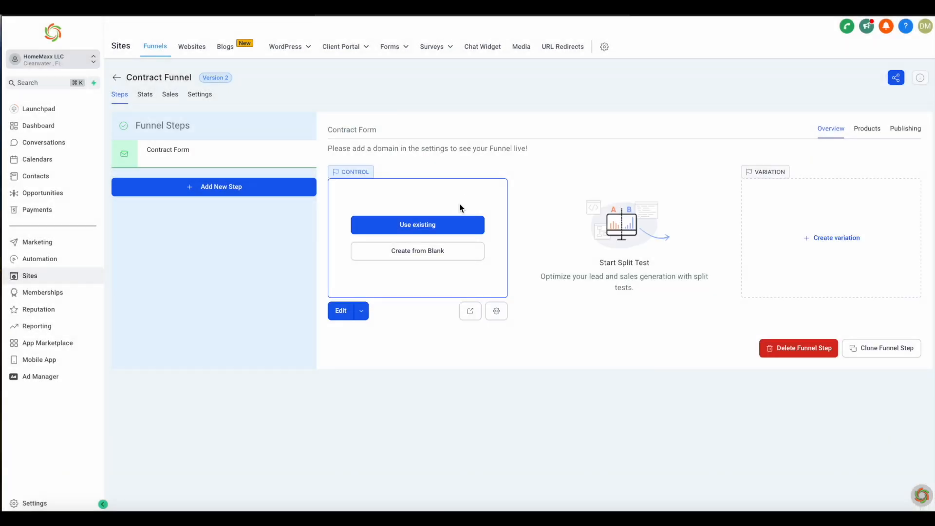
pyautogui.click(446, 255)
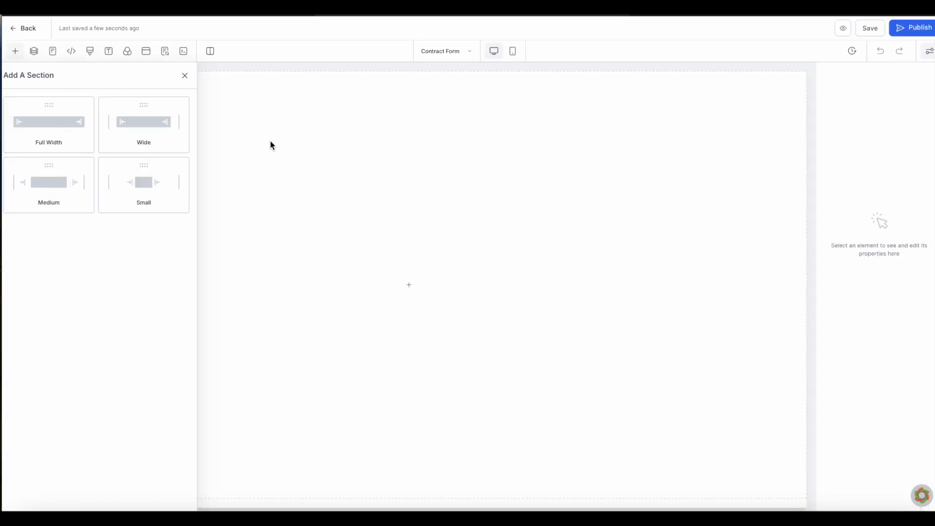
# Step: Embed the Contract Form in a full-width, one-column section and save the page
pyautogui.click(165, 138)
pyautogui.click(389, 103)
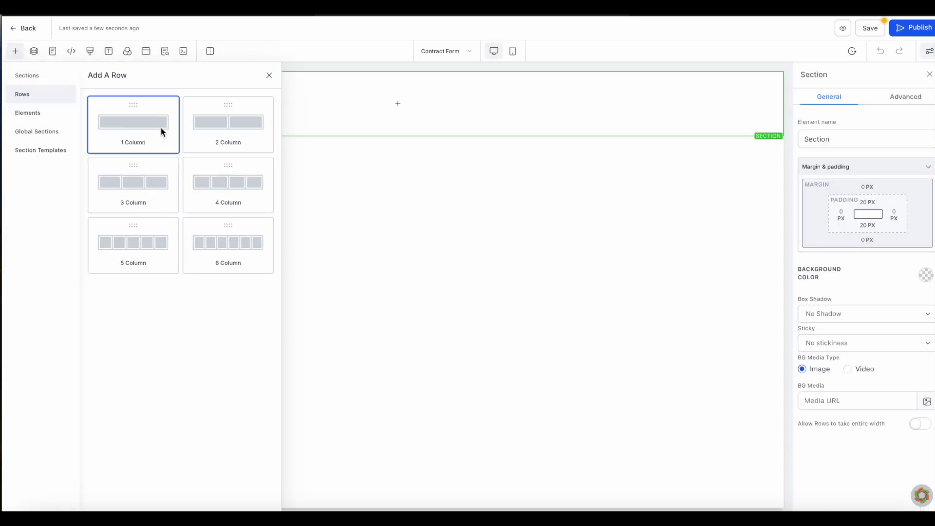
pyautogui.click(160, 128)
pyautogui.click(15, 51)
pyautogui.click(34, 113)
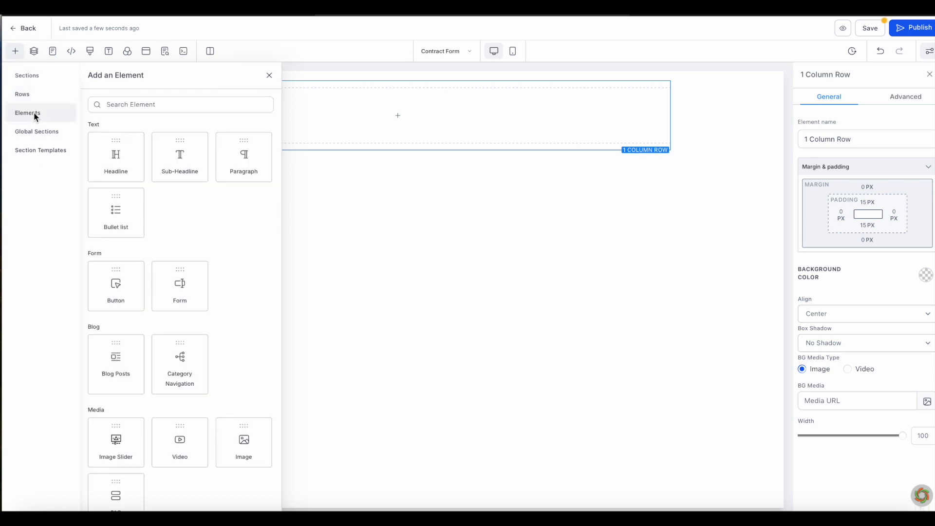
pyautogui.moveTo(180, 285); pyautogui.dragTo(416, 161)
pyautogui.click(517, 232)
pyautogui.click(423, 278)
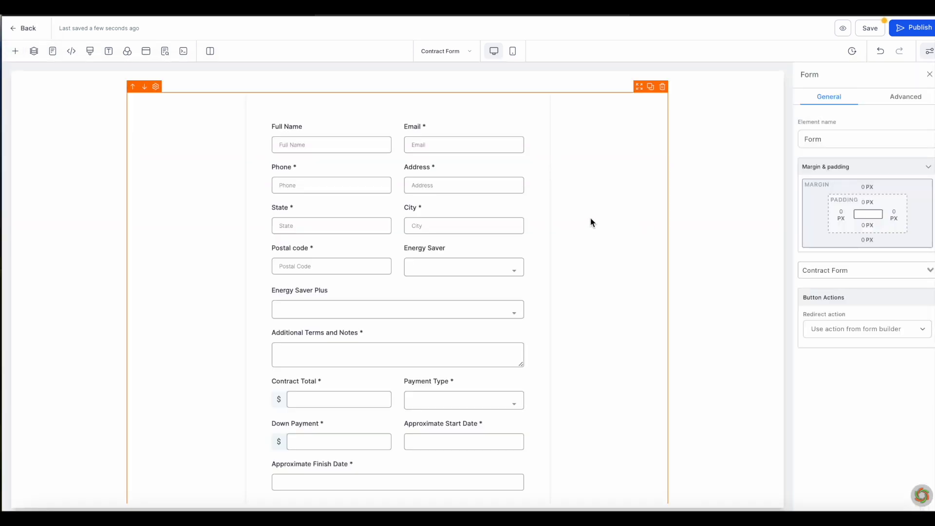
pyautogui.click(870, 29)
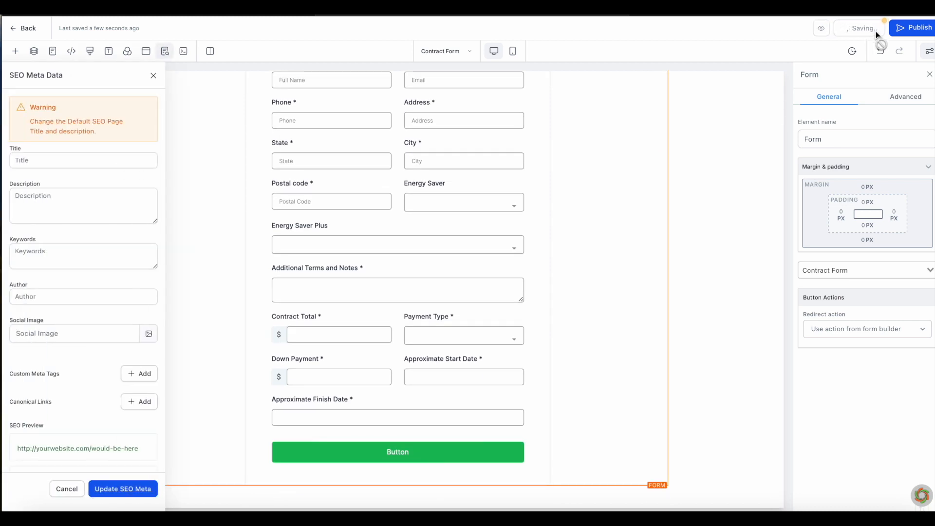
# Step: Publish the page on homemaxxusa.com and return to the step's publishing settings
pyautogui.click(914, 28)
pyautogui.click(475, 275)
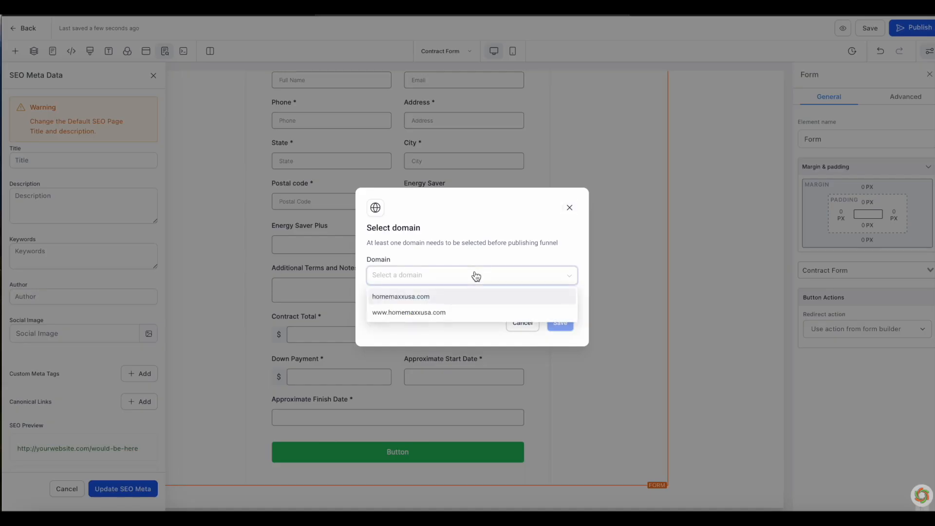
pyautogui.click(546, 271)
pyautogui.click(476, 278)
pyautogui.click(467, 296)
pyautogui.click(559, 324)
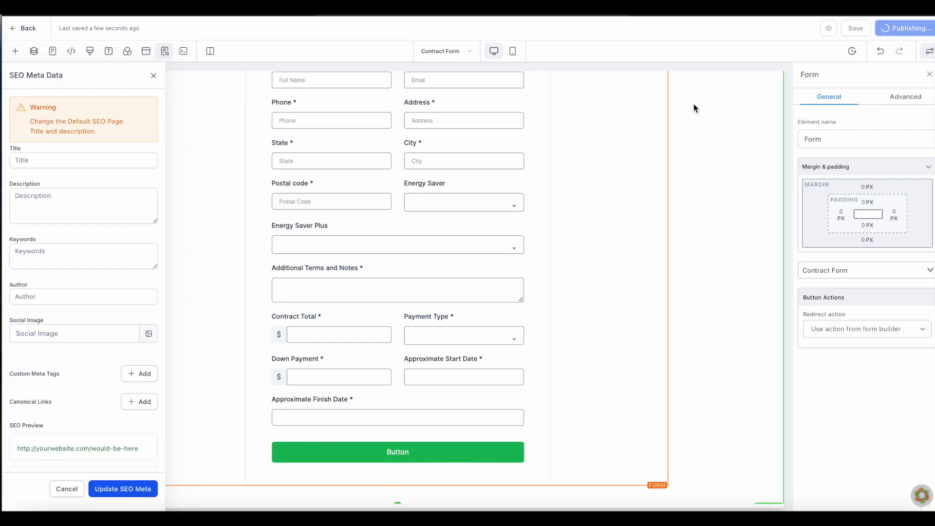
pyautogui.click(16, 27)
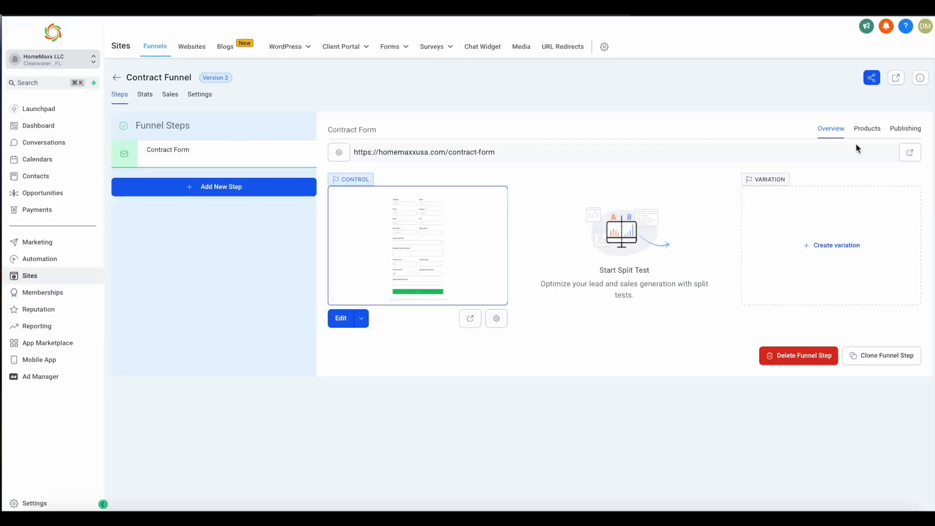
pyautogui.click(906, 129)
# Step: Check the Contract Form step's /contract-form path and its full live URL
pyautogui.click(495, 213)
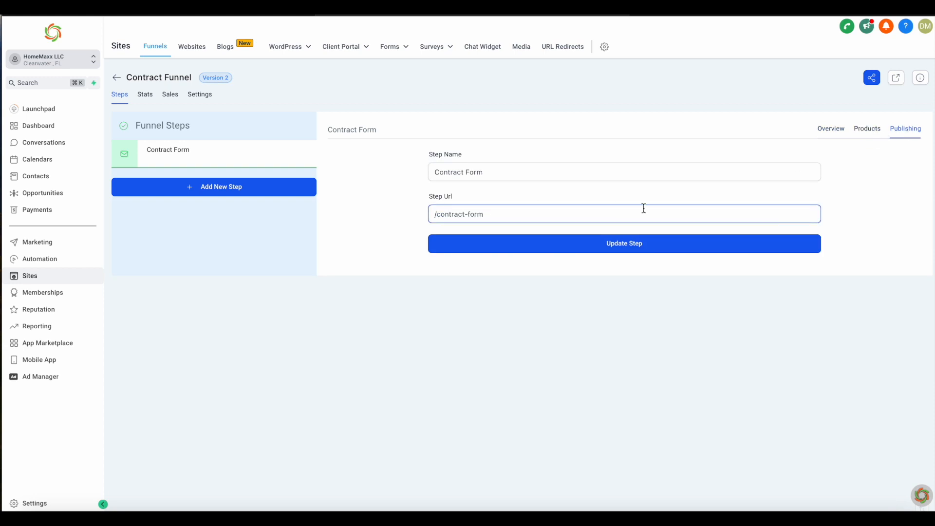
pyautogui.click(867, 129)
pyautogui.click(832, 129)
pyautogui.click(905, 129)
pyautogui.click(495, 213)
pyautogui.moveTo(495, 213); pyautogui.dragTo(398, 218)
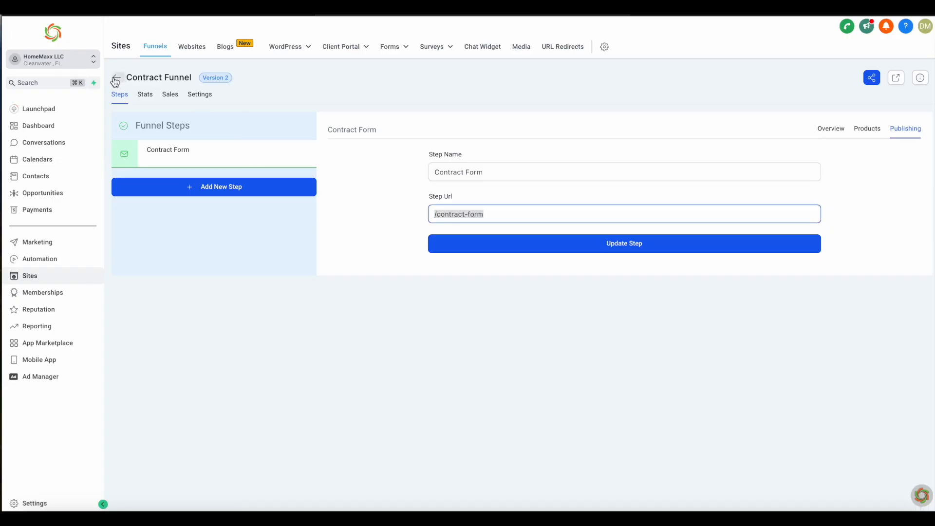
pyautogui.click(823, 132)
pyautogui.moveTo(520, 152); pyautogui.dragTo(385, 145)
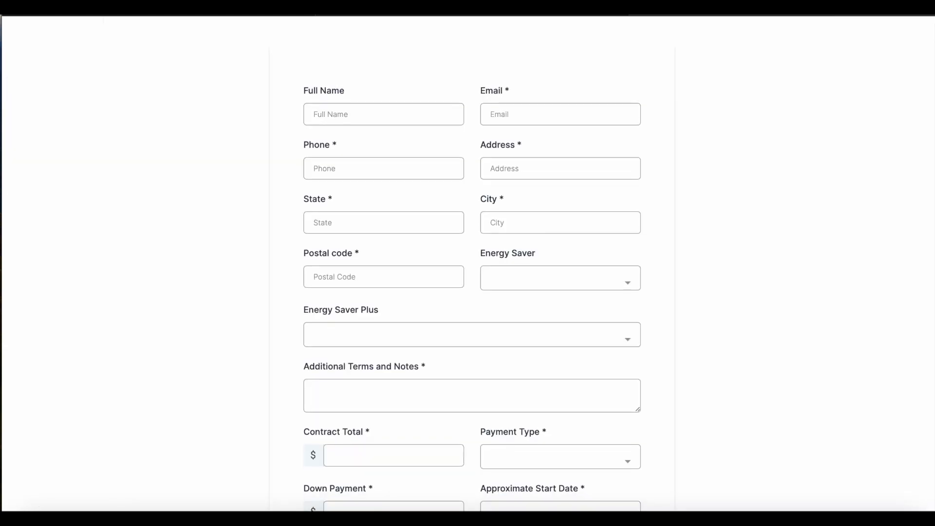
pyautogui.scroll(-5, 555, 217)
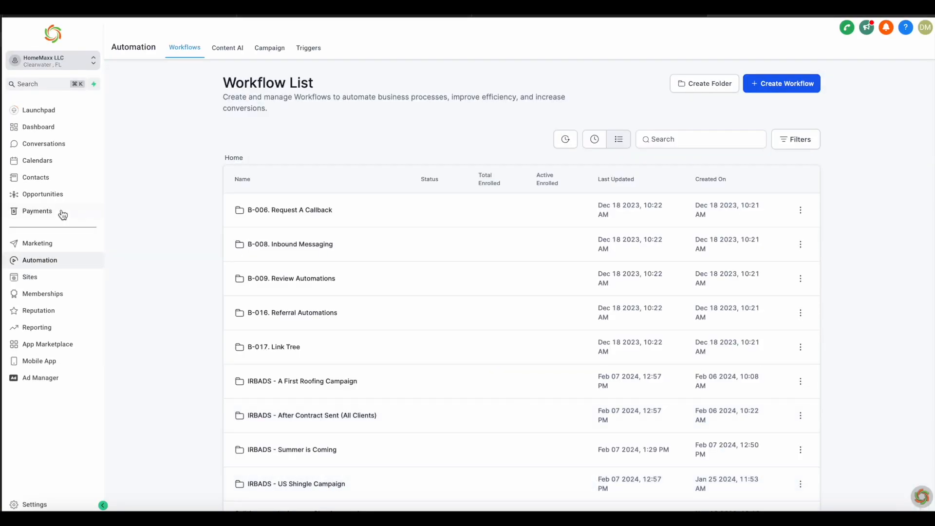
# Step: Create a workflow from scratch with a Form Submitted trigger
pyautogui.click(763, 82)
pyautogui.click(360, 219)
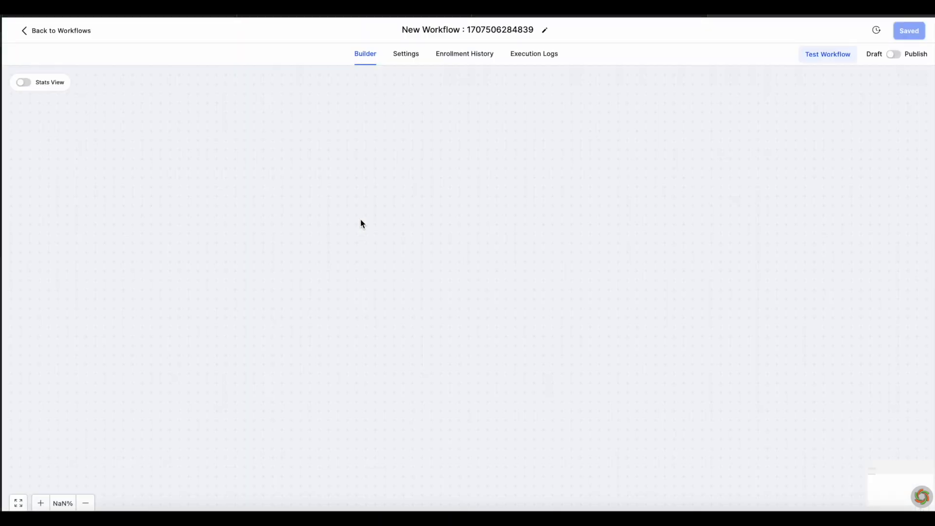
pyautogui.write('form')
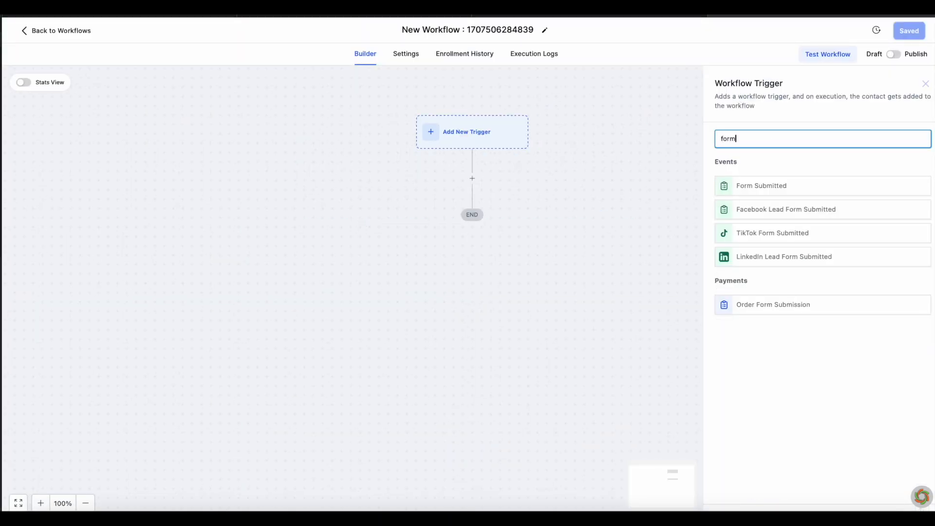
pyautogui.click(791, 187)
pyautogui.click(573, 199)
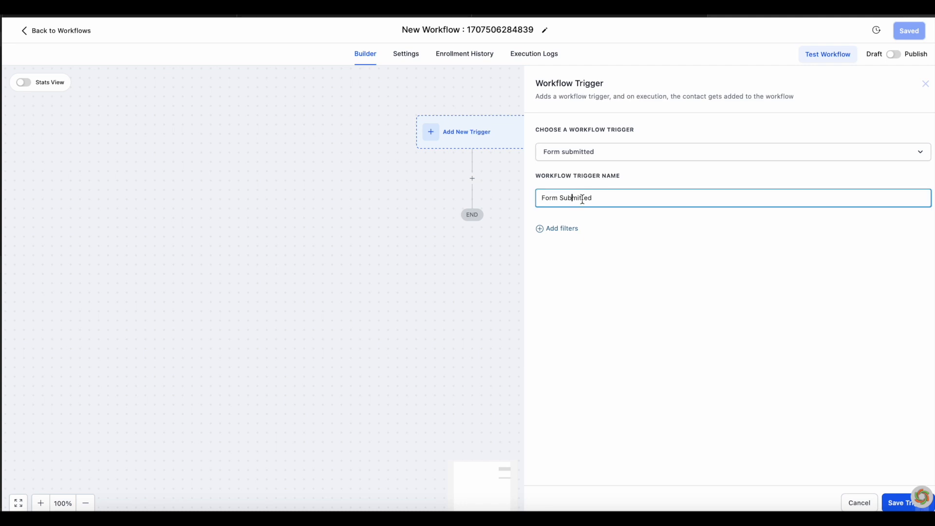
pyautogui.click(891, 498)
# Step: Filter the trigger so it fires only on Contract Form submissions
pyautogui.click(402, 138)
pyautogui.click(582, 232)
pyautogui.click(640, 244)
pyautogui.click(633, 306)
pyautogui.click(769, 239)
pyautogui.scroll(-5, 803, 346)
pyautogui.click(786, 342)
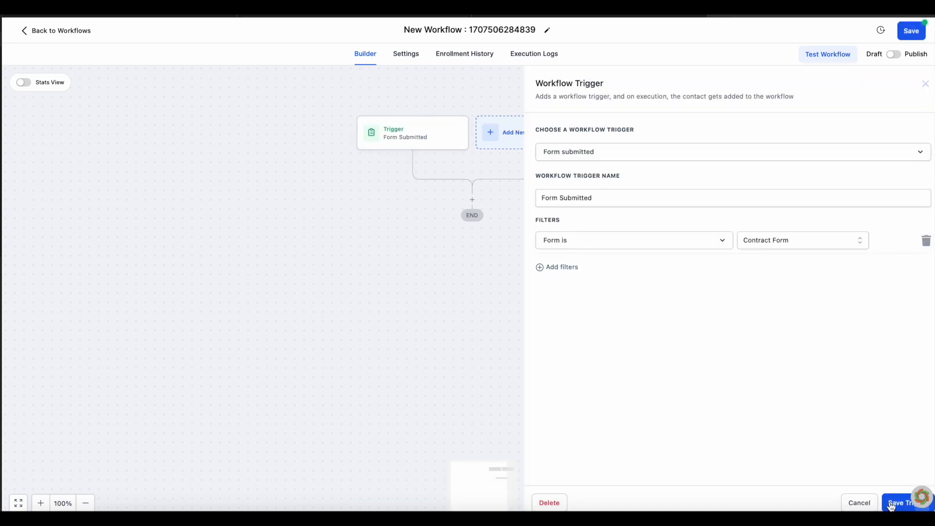
pyautogui.click(890, 505)
# Step: Add a Create Or Update Opportunity action in the IRBAD pipeline at Install Date Set
pyautogui.click(472, 199)
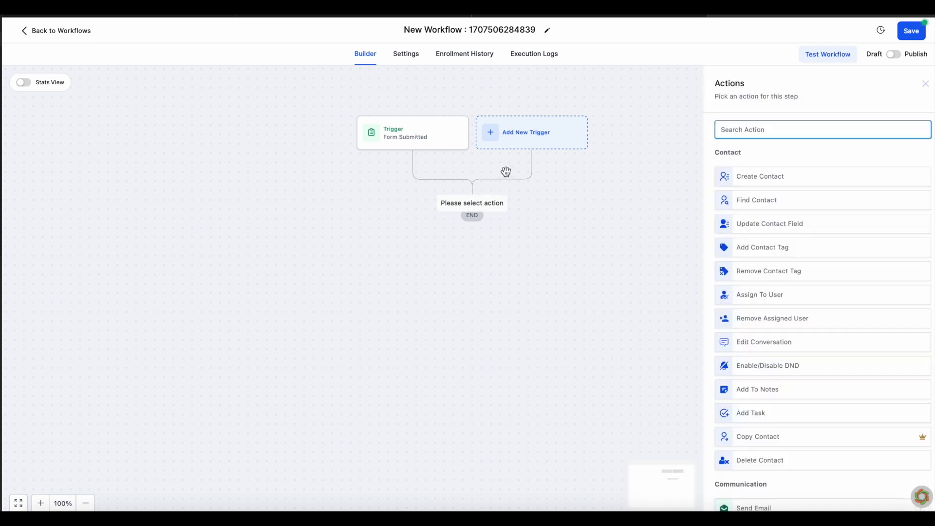
pyautogui.write('create')
pyautogui.click(824, 193)
pyautogui.click(697, 189)
pyautogui.click(772, 252)
pyautogui.click(700, 223)
pyautogui.scroll(-3, 750, 351)
pyautogui.scroll(2, 687, 342)
pyautogui.click(687, 338)
# Step: Set the opportunity status to won, allow duplicates, and save the action
pyautogui.click(699, 263)
pyautogui.click(716, 378)
pyautogui.click(691, 416)
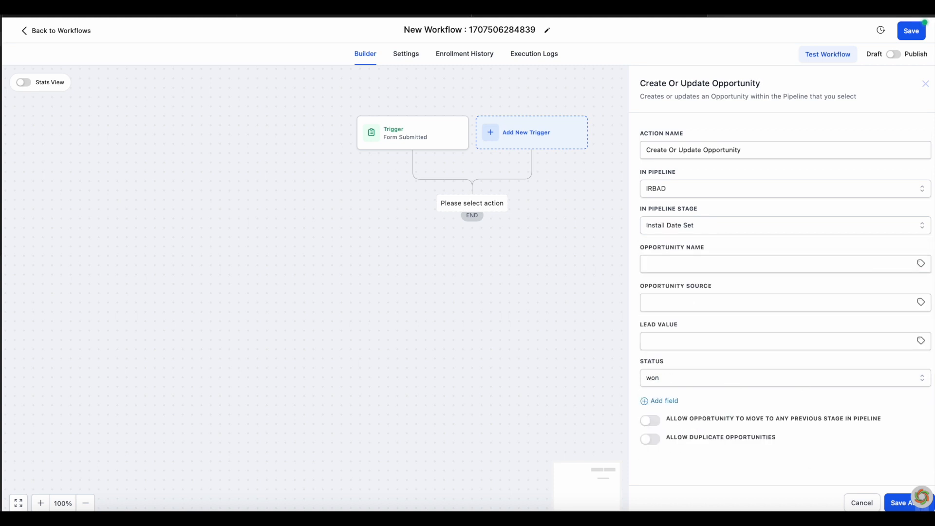
pyautogui.click(642, 438)
pyautogui.click(894, 507)
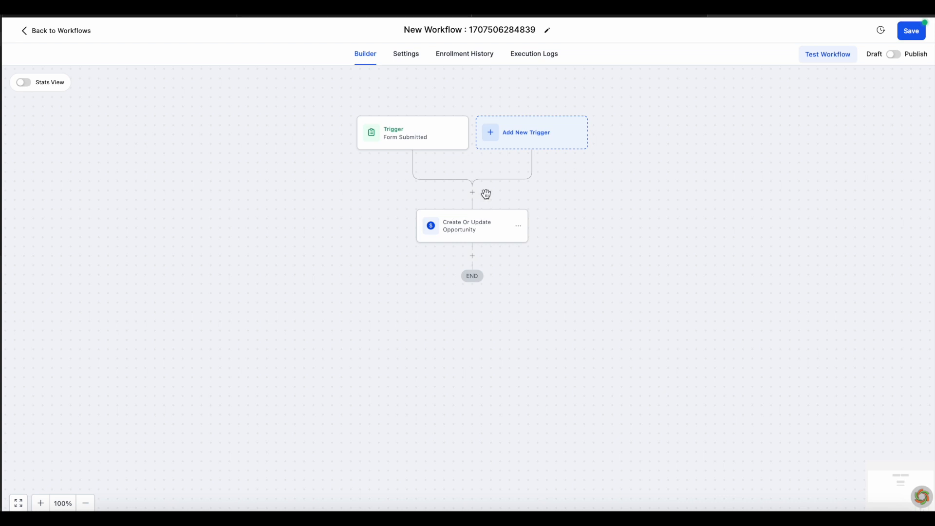
# Step: Search for a condition action to add below the opportunity step
pyautogui.click(472, 255)
pyautogui.write('cond')
pyautogui.press('BackSpace')
pyautogui.press('BackSpace')
pyautogui.press('BackSpace')
pyautogui.scroll(-15, 776, 346)
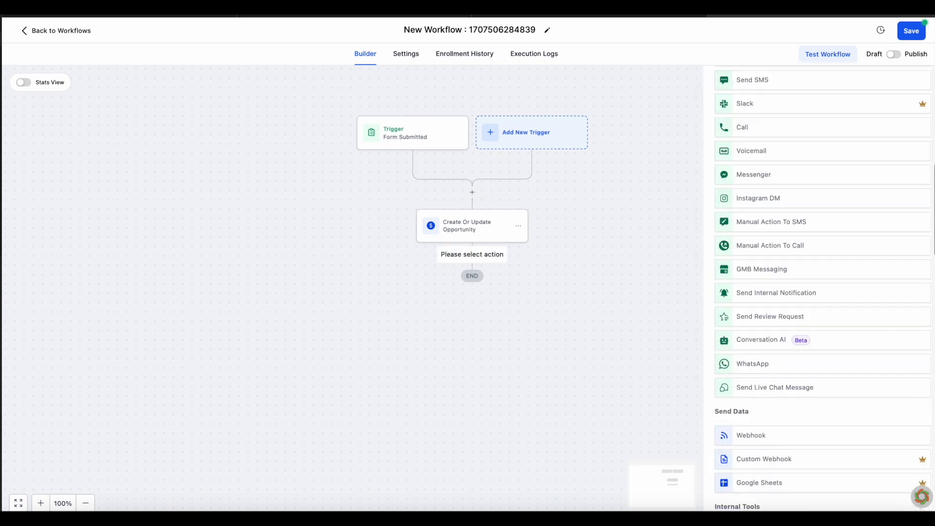
# Step: Add an if/else condition and name its first branch after the assigned rep
pyautogui.click(779, 309)
pyautogui.click(619, 197)
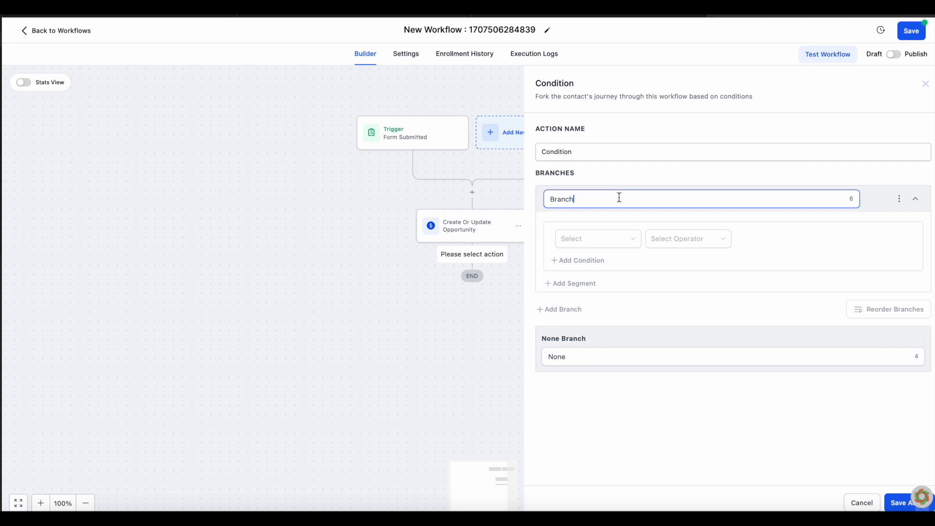
pyautogui.hotkey('ctrl', 'a')
# Step: Make the branch test that the contact's REP field is the chosen rep, and save the condition
pyautogui.click(594, 239)
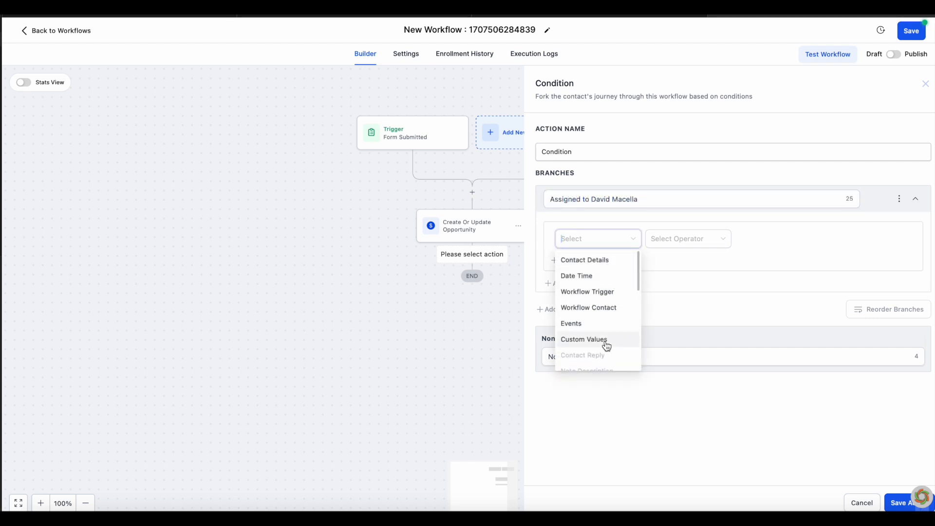
pyautogui.scroll(-1, 619, 330)
pyautogui.scroll(1, 611, 273)
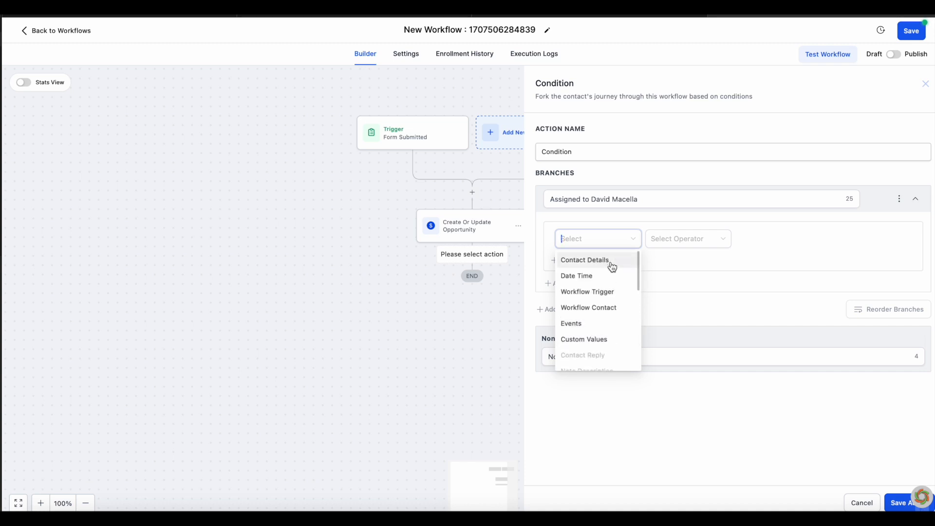
pyautogui.click(606, 265)
pyautogui.scroll(-8, 628, 317)
pyautogui.scroll(-12, 628, 318)
pyautogui.scroll(3, 628, 318)
pyautogui.scroll(4, 628, 318)
pyautogui.click(592, 304)
pyautogui.click(680, 241)
pyautogui.click(654, 259)
pyautogui.click(765, 241)
pyautogui.click(763, 259)
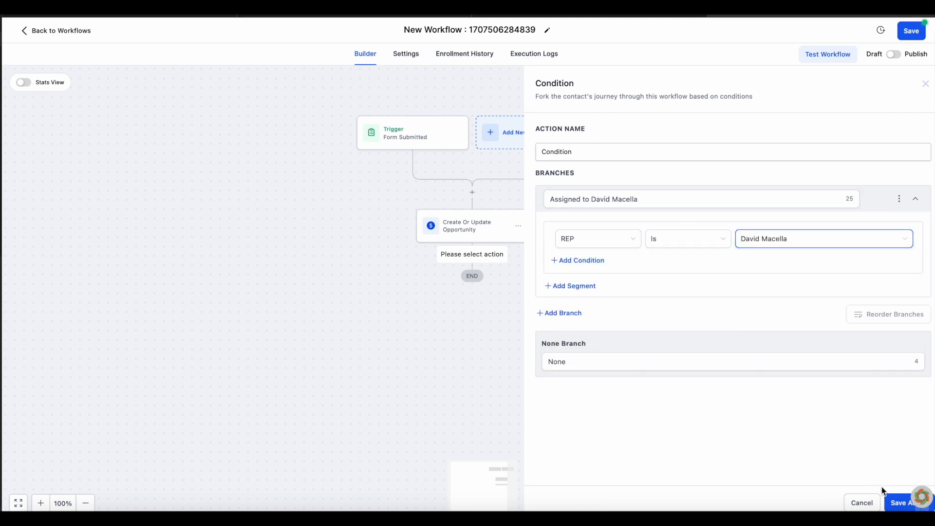
pyautogui.click(895, 502)
# Step: Under that branch, add an Assign to User action that assigns the contact to the rep
pyautogui.click(411, 368)
pyautogui.write('ass')
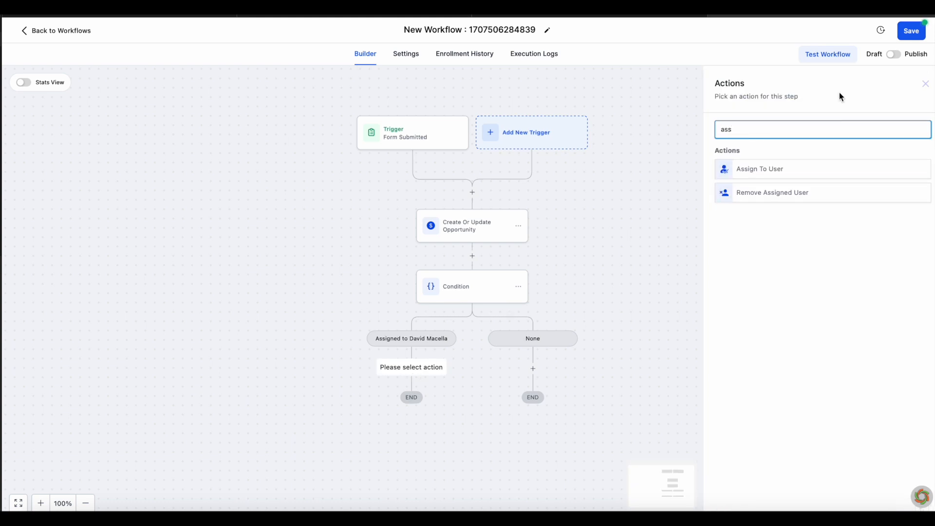
pyautogui.click(760, 169)
pyautogui.click(767, 202)
pyautogui.click(759, 242)
pyautogui.click(899, 502)
# Step: Add a Send Proposal/Estimates action from the rep using the HomeMaxx IRBAD Contract template, then save the workflow
pyautogui.click(413, 440)
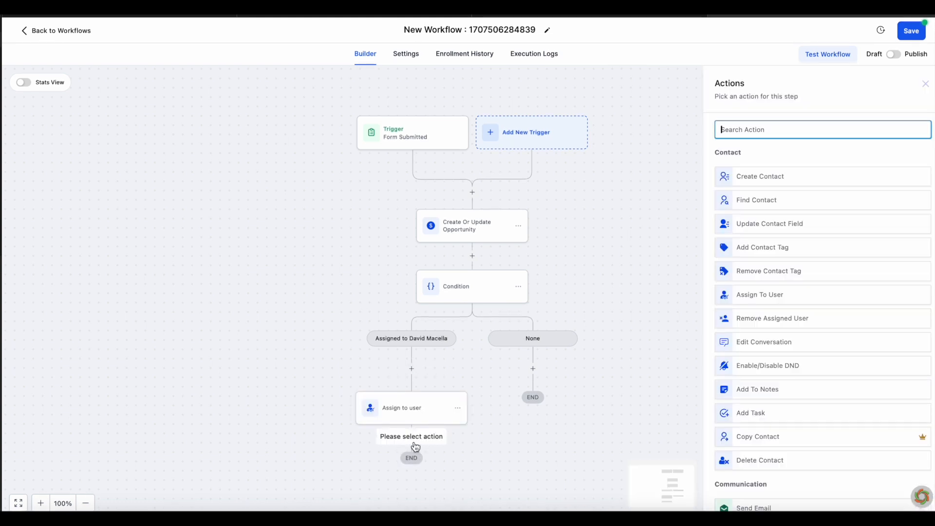
pyautogui.write('pro')
pyautogui.click(779, 167)
pyautogui.click(774, 193)
pyautogui.click(774, 248)
pyautogui.click(778, 228)
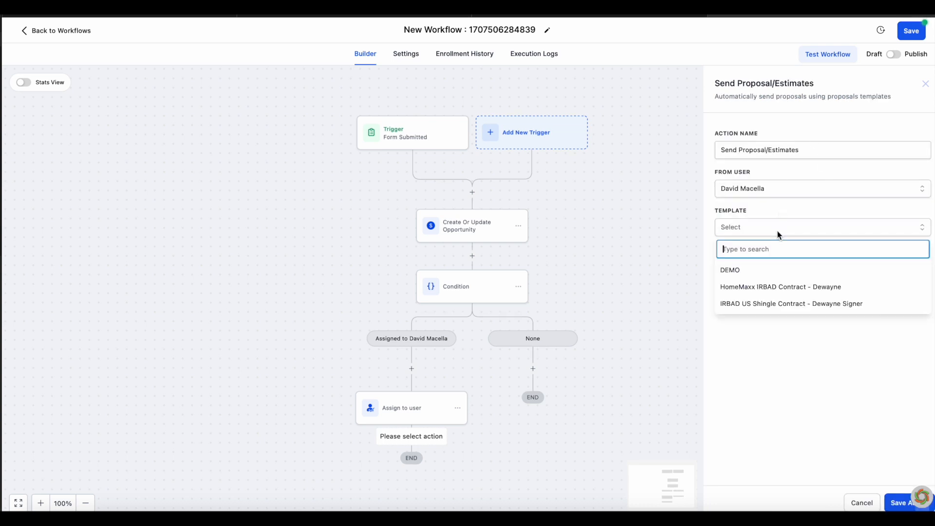
pyautogui.click(872, 292)
pyautogui.click(898, 504)
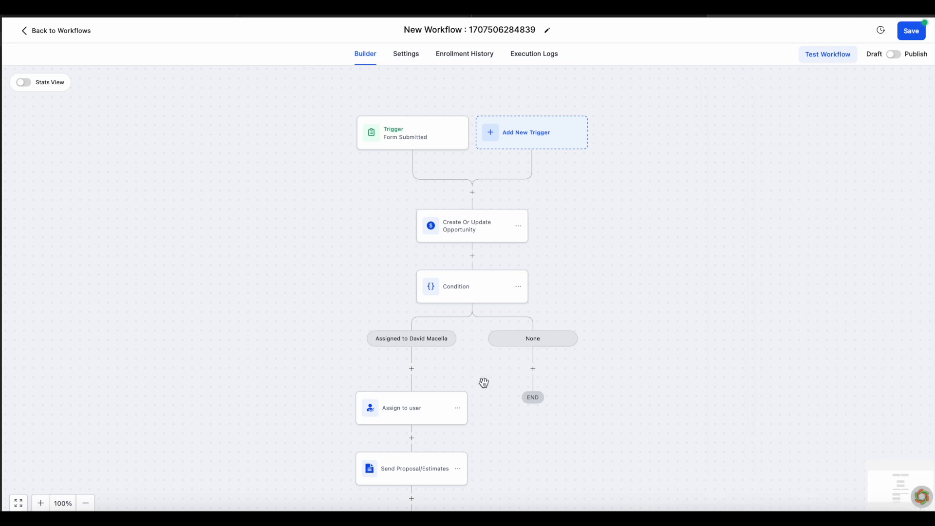
pyautogui.click(911, 30)
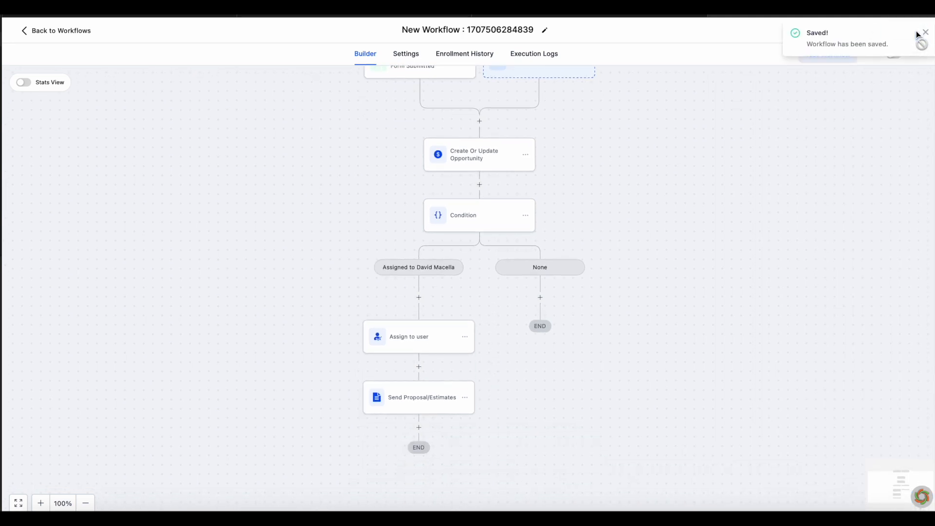
pyautogui.click(34, 31)
# Step: In the Contracts folder, set the Contract Signed email's Click to View button link to the proposal URL
pyautogui.click(34, 242)
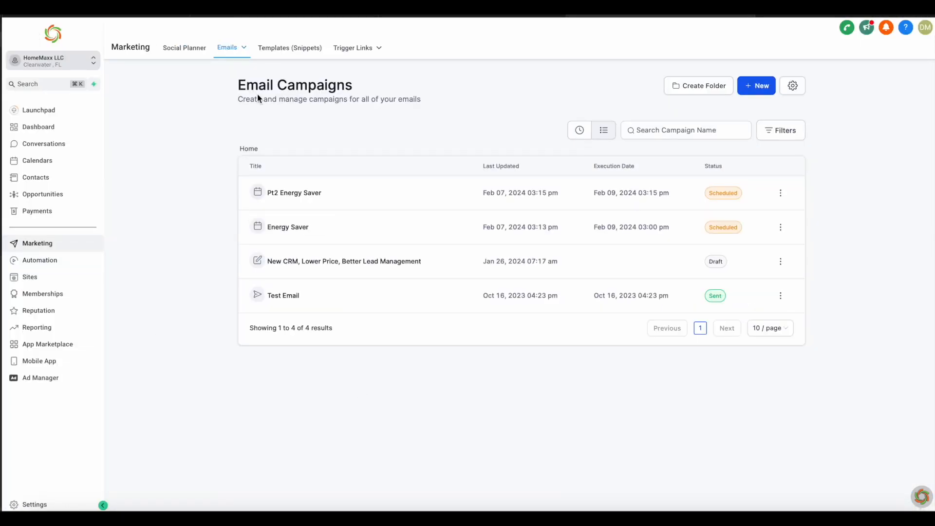
pyautogui.click(228, 83)
pyautogui.click(289, 229)
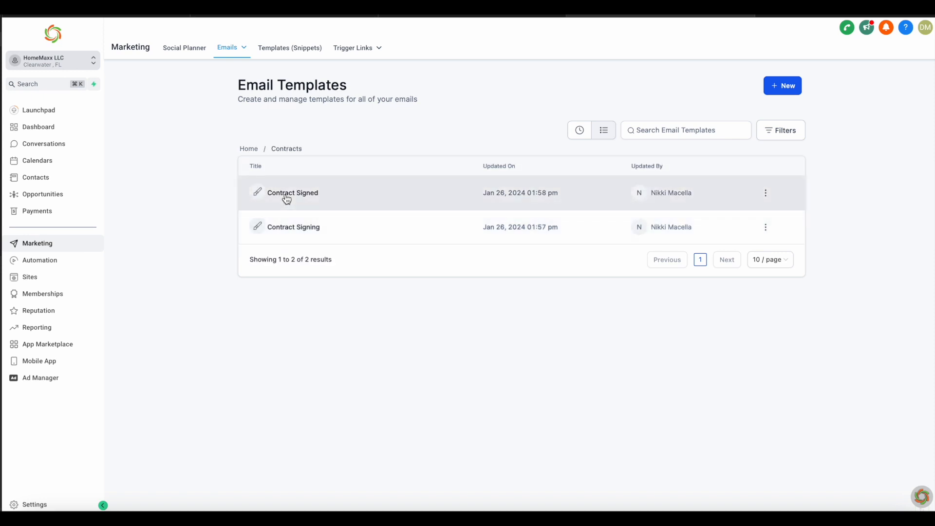
pyautogui.click(286, 195)
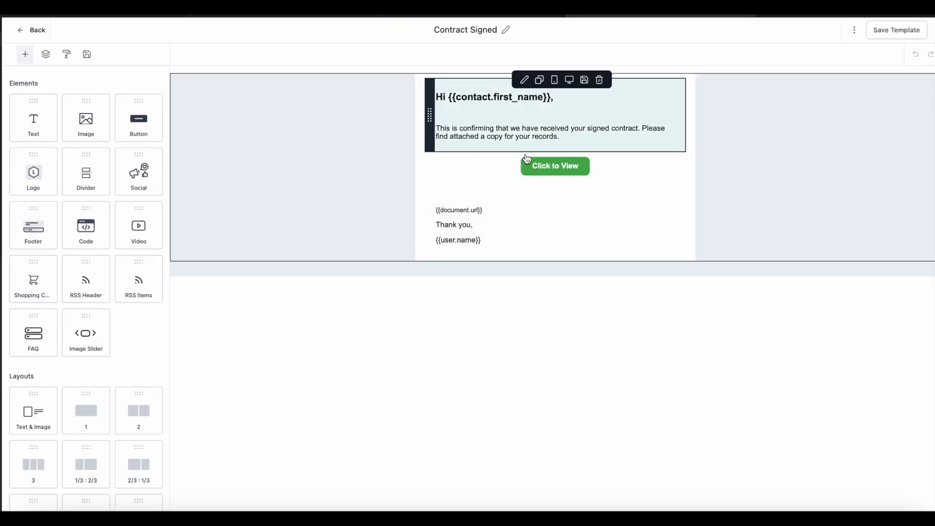
pyautogui.click(575, 170)
pyautogui.click(83, 280)
pyautogui.click(150, 286)
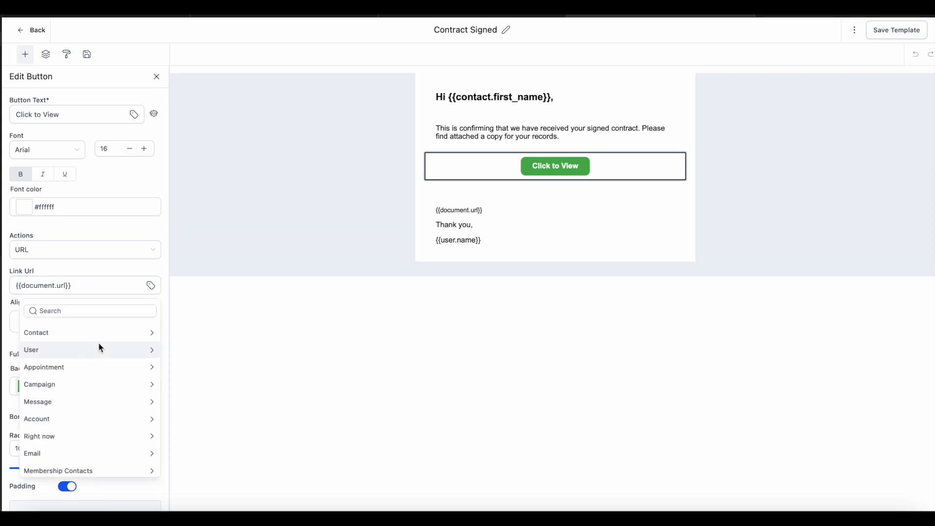
pyautogui.scroll(-4, 93, 382)
pyautogui.click(83, 399)
pyautogui.click(80, 365)
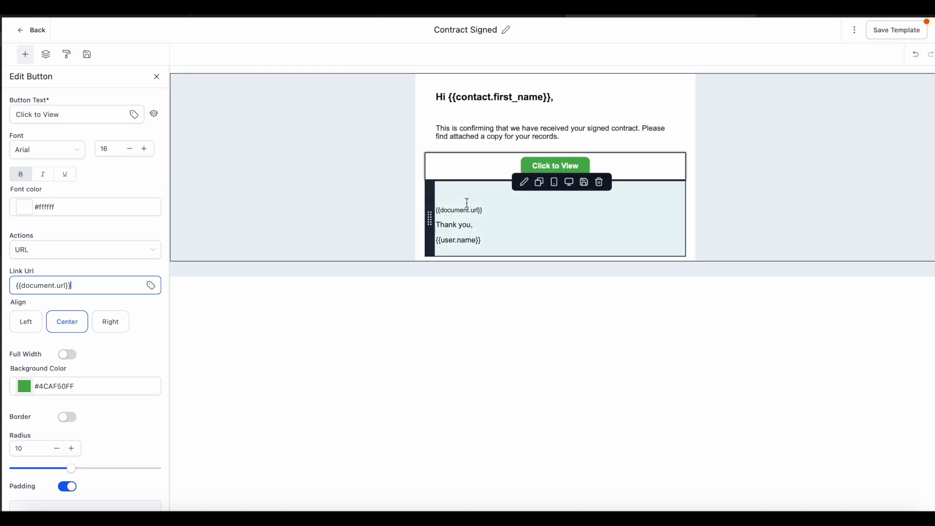
# Step: Try adding a proposal URL line under the signature, remove it, and leave without saving
pyautogui.click(493, 213)
pyautogui.click(509, 225)
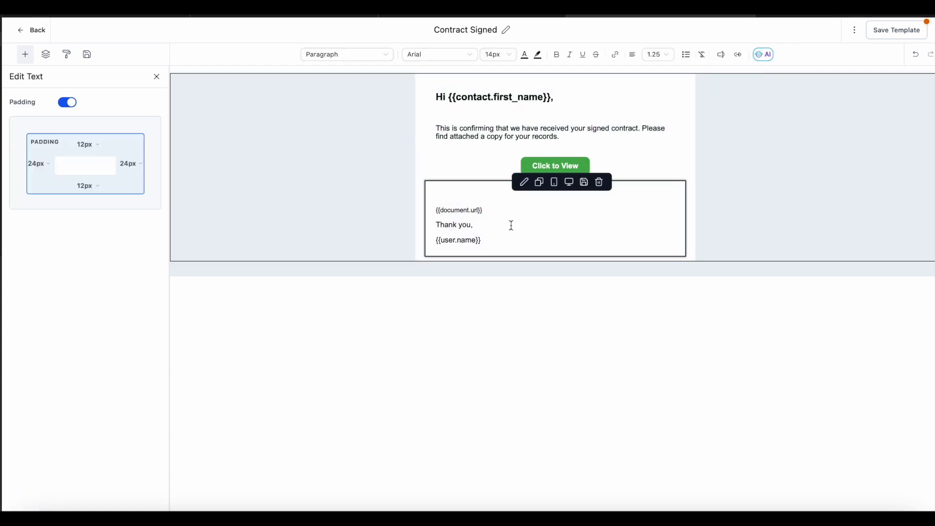
pyautogui.click(511, 240)
pyautogui.press('Return')
pyautogui.click(721, 54)
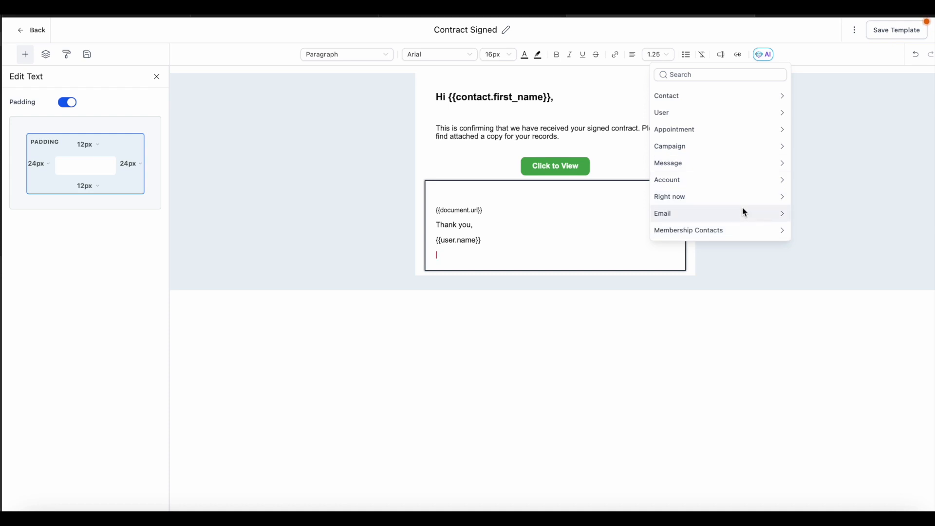
pyautogui.scroll(-3, 742, 207)
pyautogui.click(730, 184)
pyautogui.click(697, 128)
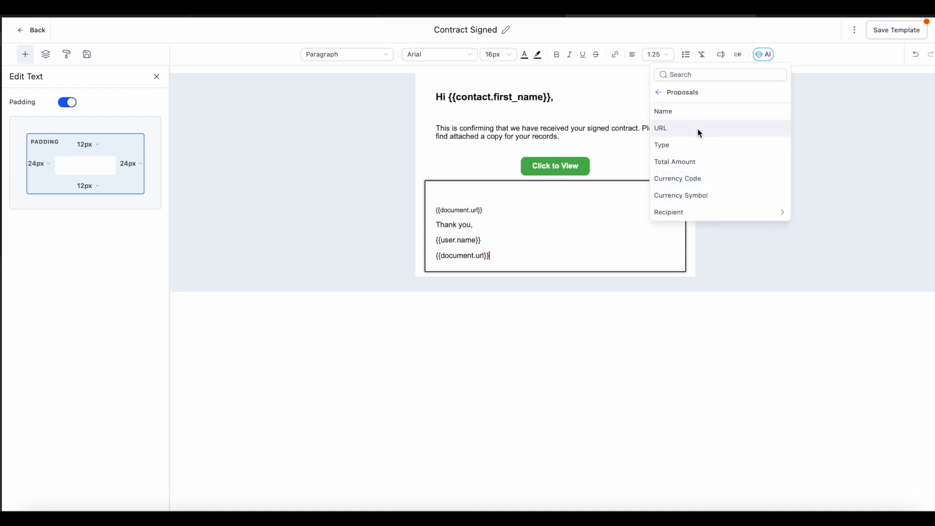
pyautogui.moveTo(502, 254); pyautogui.dragTo(436, 258)
pyautogui.press('BackSpace')
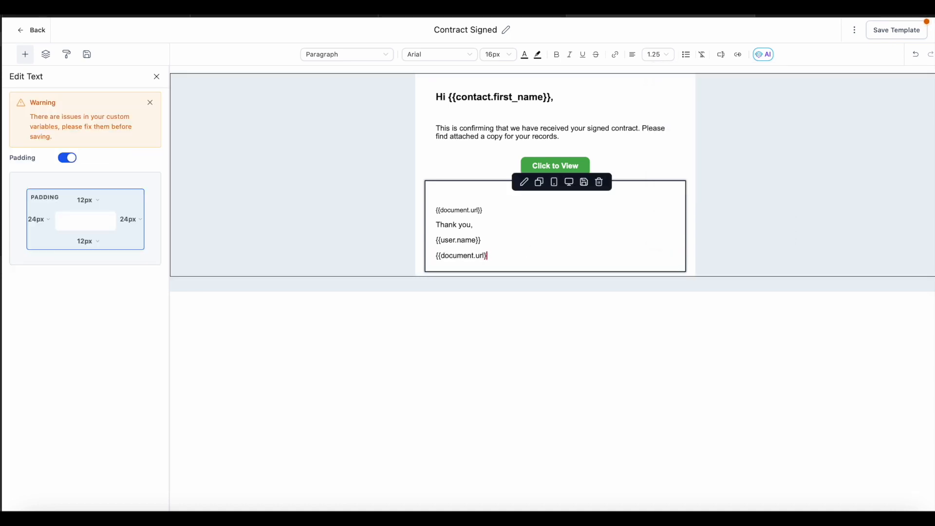
pyautogui.press('BackSpace')
pyautogui.press('BackSpace')
pyautogui.press('BackSpace')
pyautogui.press('BackSpace')
pyautogui.press('BackSpace')
pyautogui.press('BackSpace')
pyautogui.press('BackSpace')
pyautogui.press('BackSpace')
pyautogui.press('BackSpace')
pyautogui.press('BackSpace')
pyautogui.press('BackSpace')
pyautogui.press('BackSpace')
pyautogui.press('BackSpace')
pyautogui.press('BackSpace')
pyautogui.press('BackSpace')
pyautogui.press('BackSpace')
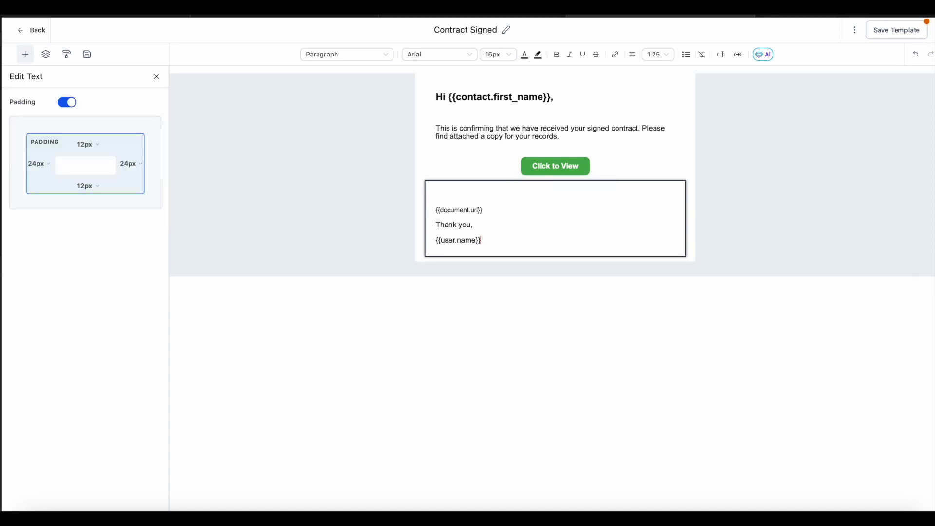
pyautogui.click(43, 41)
pyautogui.click(586, 271)
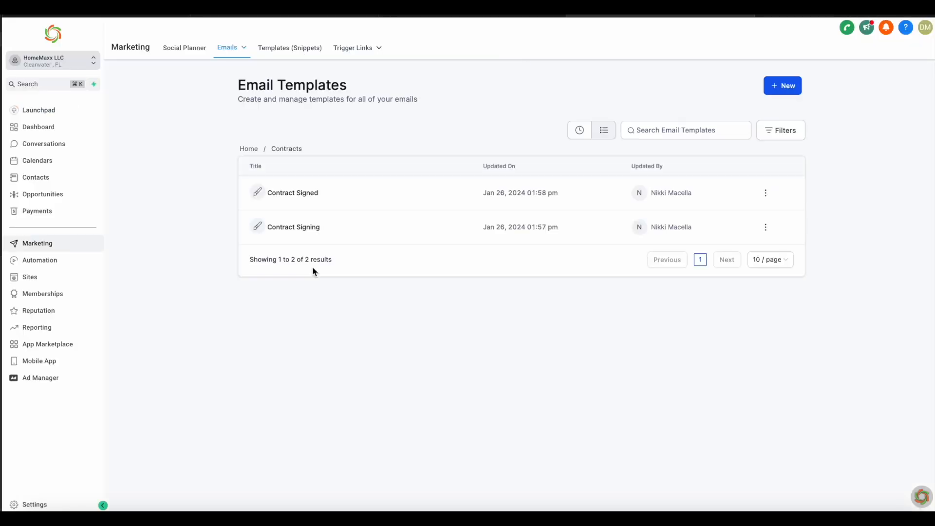
# Step: Check that the Contract Signing email's Click to sign button links to the proposal URL, then leave without saving
pyautogui.click(286, 227)
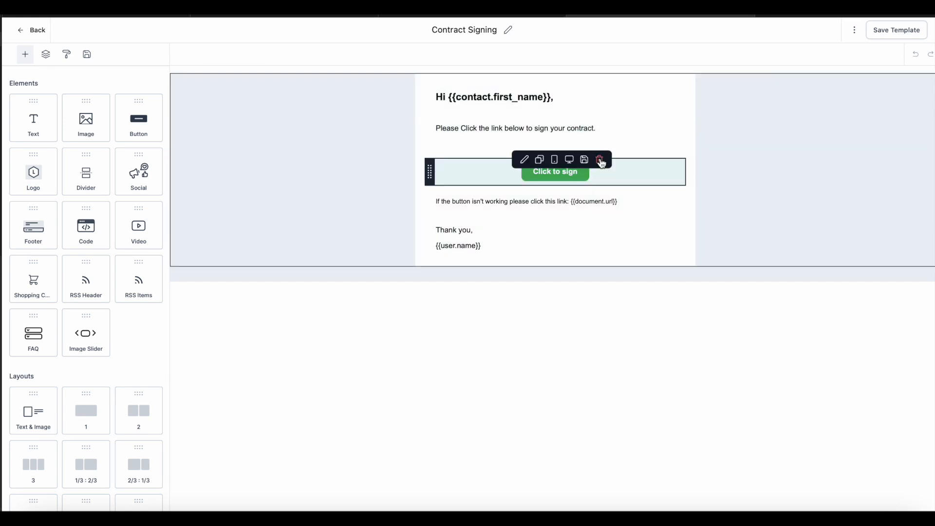
pyautogui.click(572, 182)
pyautogui.click(93, 285)
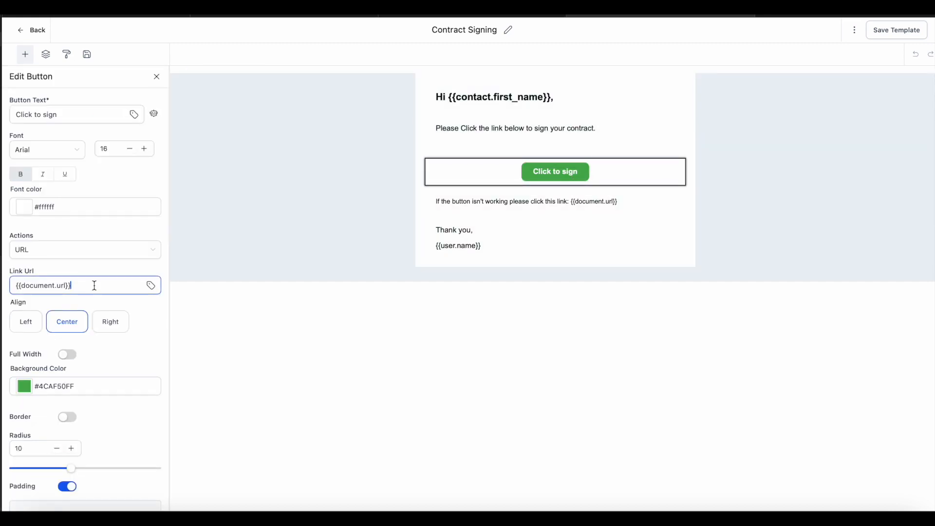
pyautogui.click(130, 253)
pyautogui.click(154, 272)
pyautogui.click(151, 285)
pyautogui.scroll(-5, 88, 389)
pyautogui.click(71, 404)
pyautogui.click(86, 365)
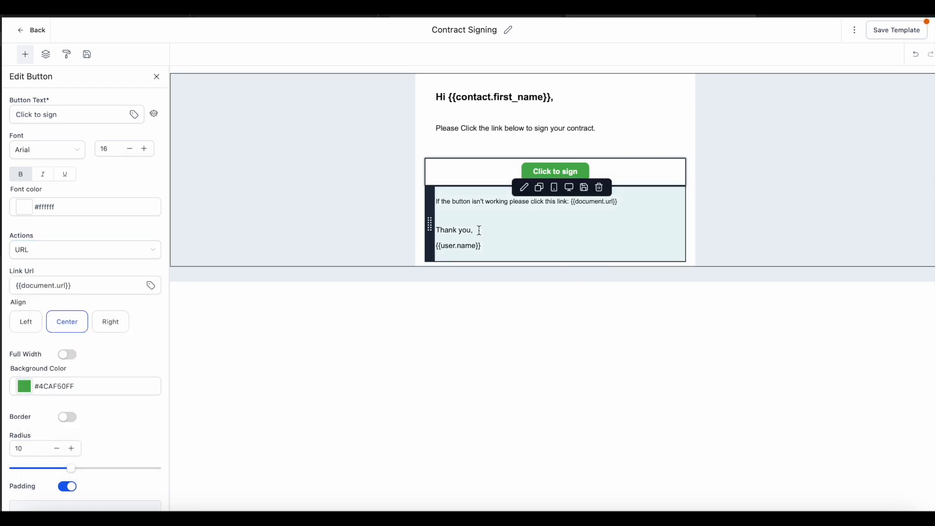
pyautogui.click(505, 200)
pyautogui.click(599, 208)
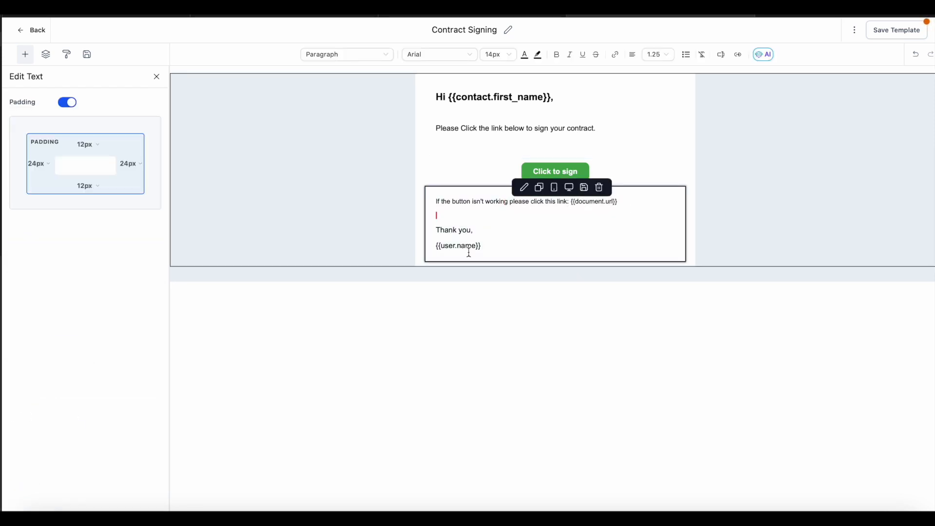
pyautogui.click(34, 30)
pyautogui.click(586, 268)
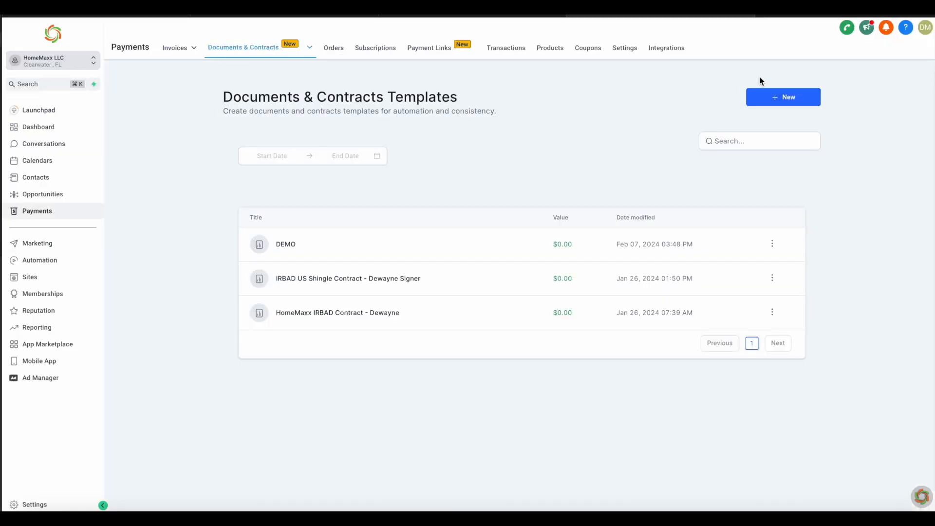
# Step: Open the notification settings under All Documents & Contracts
pyautogui.moveTo(298, 48)
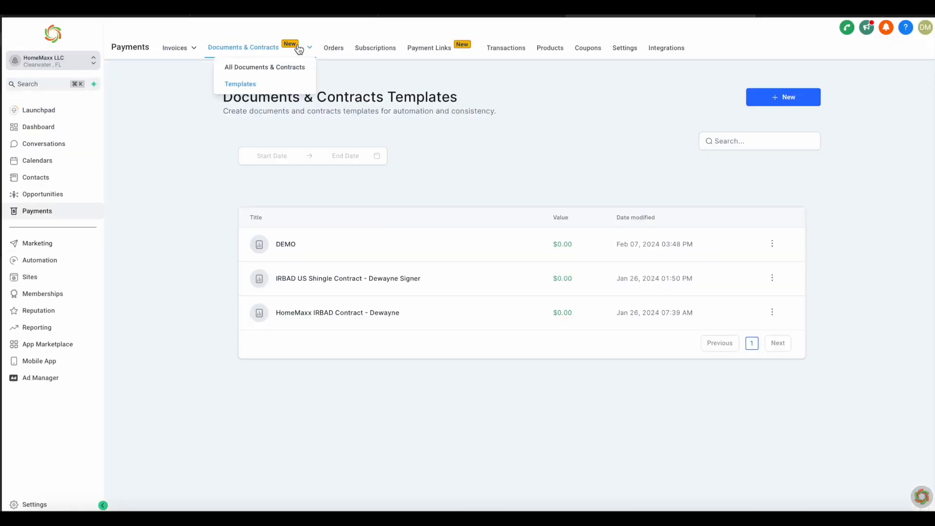
pyautogui.click(294, 69)
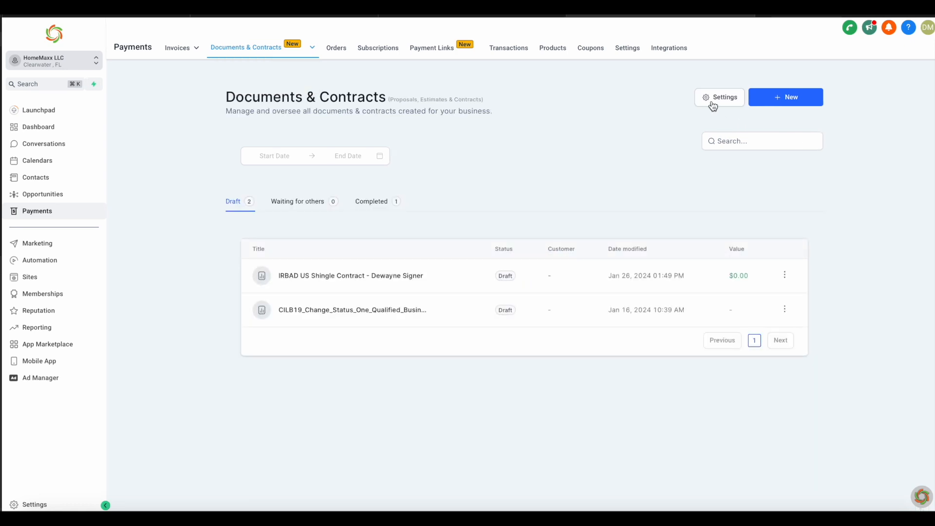
pyautogui.click(713, 104)
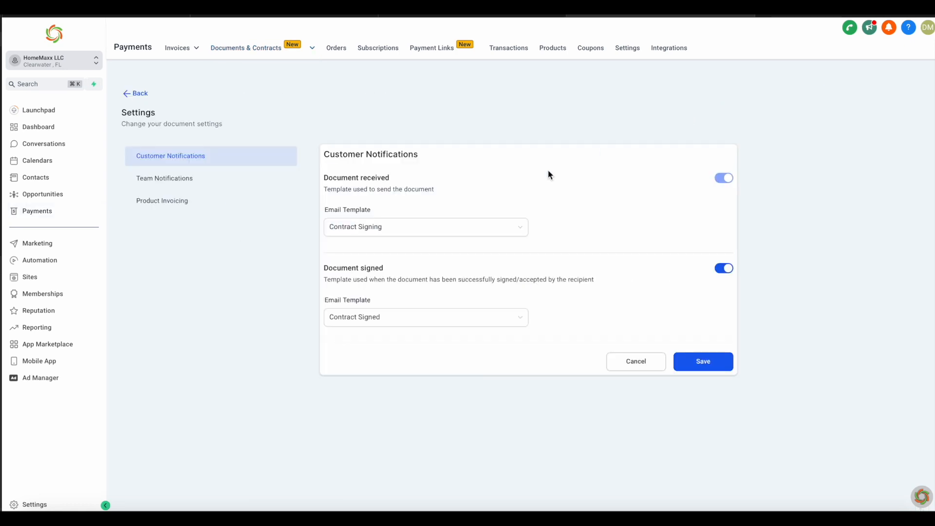
# Step: Use Contract Signing for received documents and Contract Signed for signed ones, save, and start the contract form
pyautogui.click(483, 227)
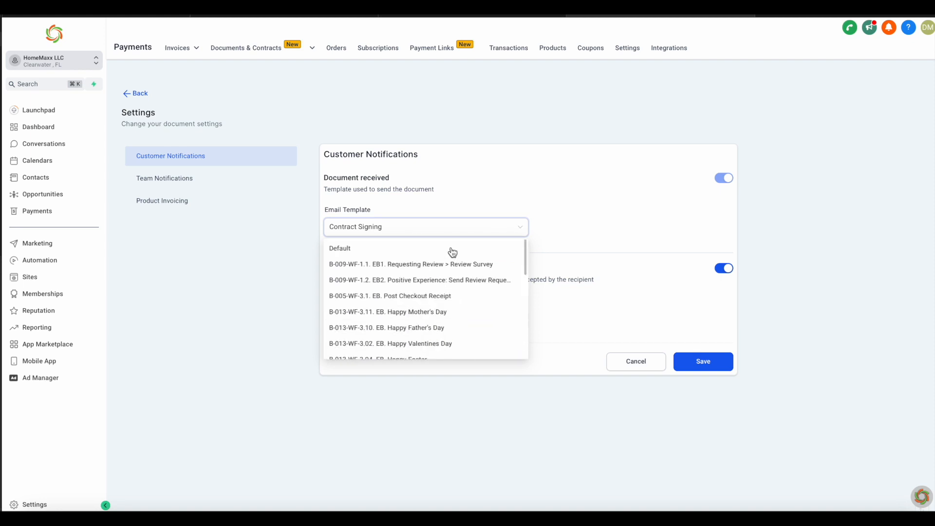
pyautogui.click(428, 247)
pyautogui.click(435, 230)
pyautogui.scroll(-10, 419, 312)
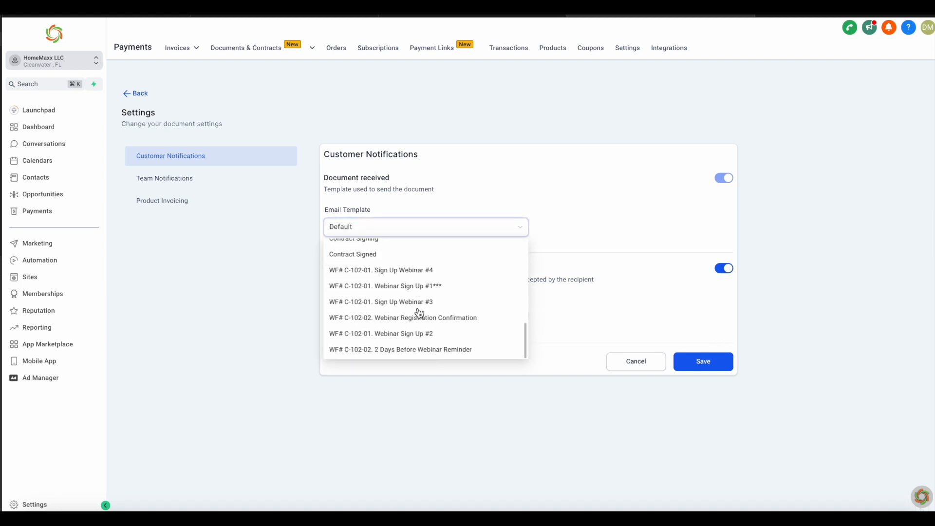
pyautogui.scroll(2, 417, 312)
pyautogui.click(388, 294)
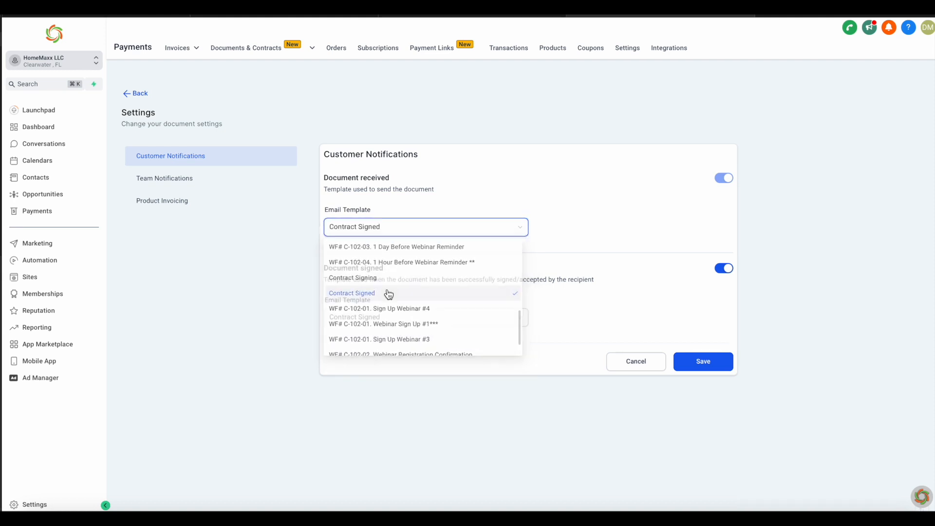
pyautogui.click(408, 228)
pyautogui.click(396, 284)
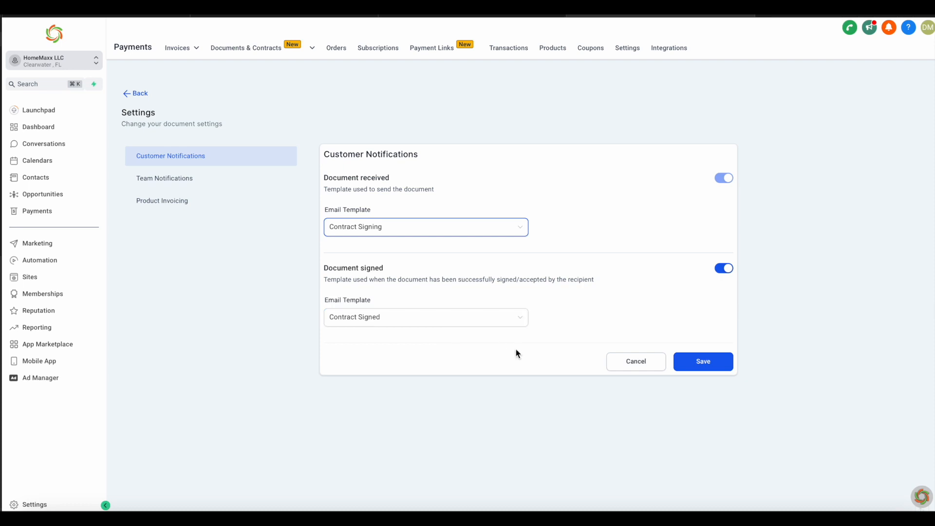
pyautogui.click(711, 363)
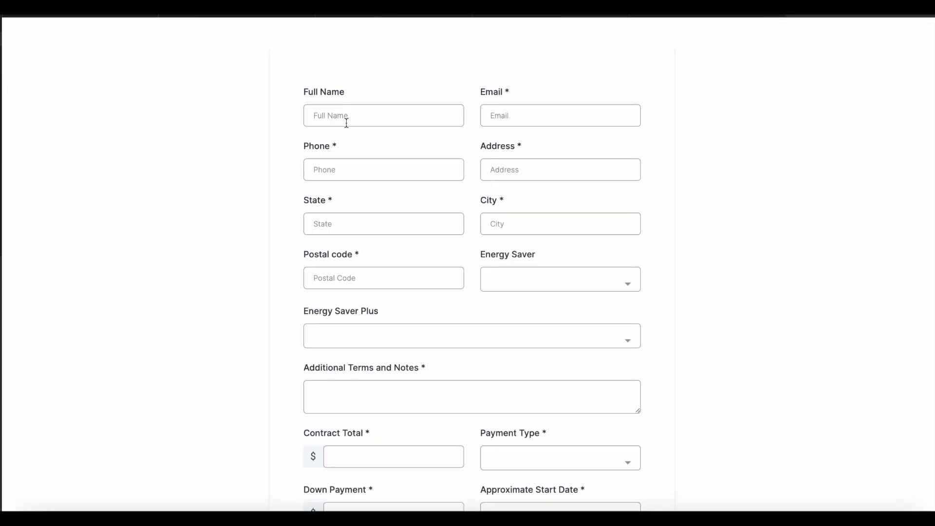
pyautogui.click(346, 121)
# Step: Enter the customer's name, e-mail, phone number, street address, state, city and postal code
pyautogui.click(548, 117)
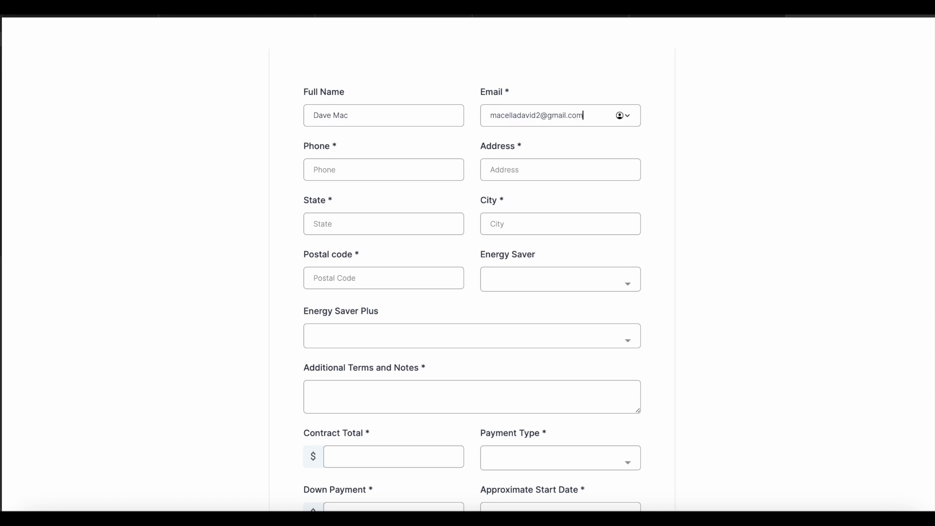
pyautogui.click(374, 171)
pyautogui.click(513, 180)
pyautogui.write('123 E Main St')
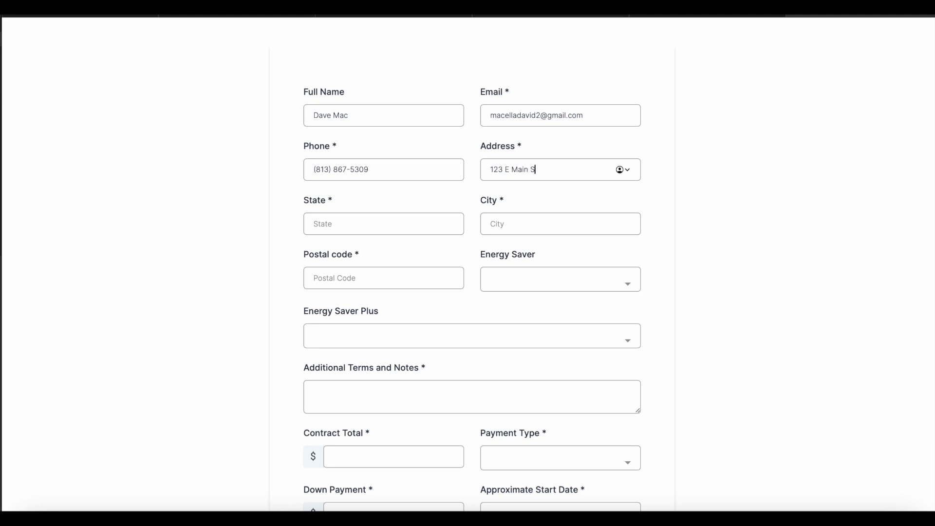
pyautogui.click(393, 224)
pyautogui.write('FL')
pyautogui.click(528, 223)
pyautogui.write('Tampa')
pyautogui.click(398, 283)
pyautogui.write('33510')
# Step: Set Energy Saver to Selected, notes 'No notes to add', $10000 total, $2000 down, Cash payment
pyautogui.click(575, 277)
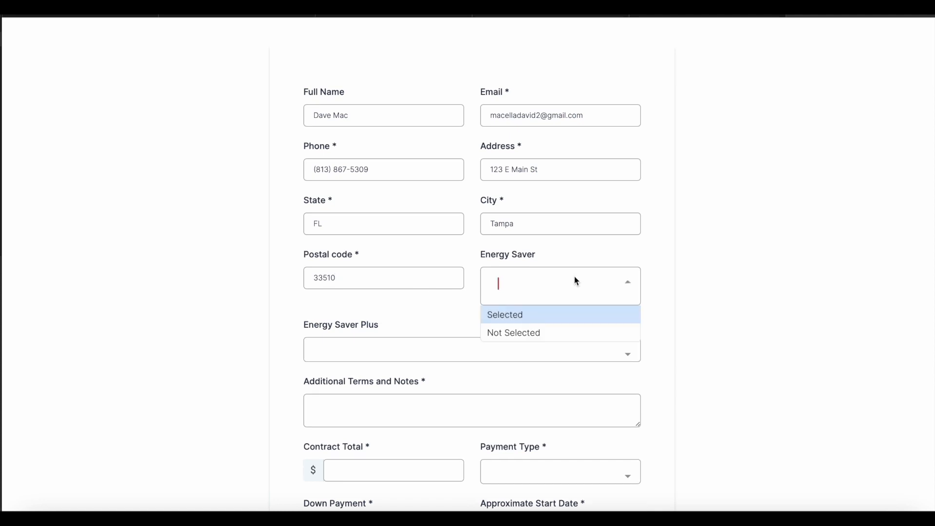
pyautogui.click(535, 316)
pyautogui.click(399, 399)
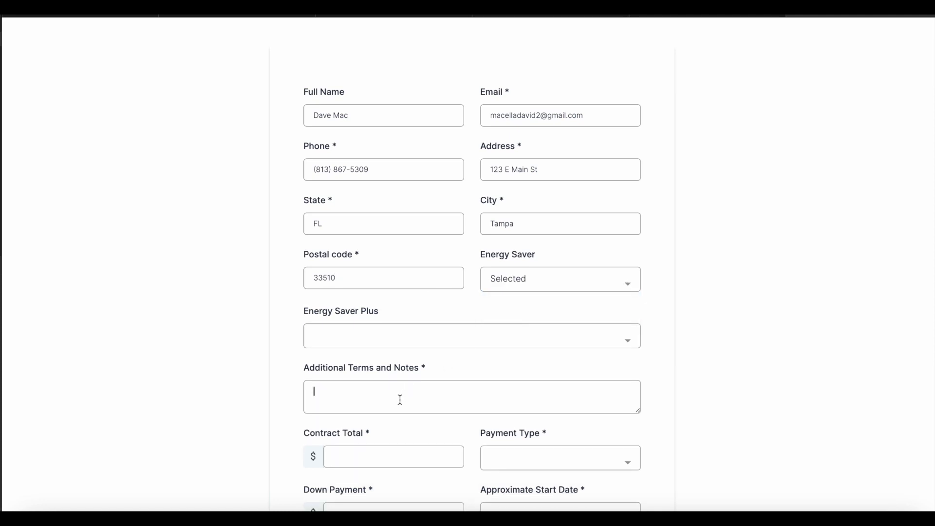
pyautogui.write('No notes to add')
pyautogui.scroll(-3, 407, 317)
pyautogui.write('10000')
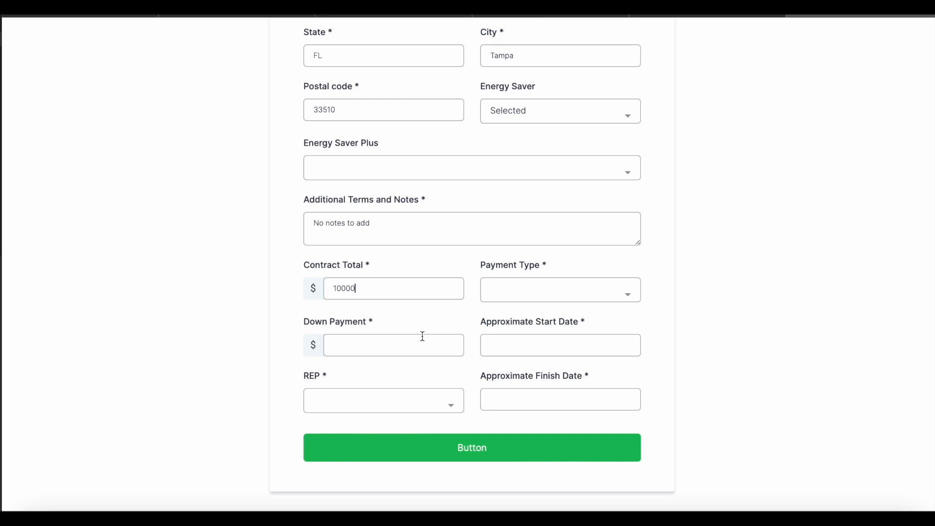
pyautogui.write('2000')
pyautogui.click(553, 292)
pyautogui.click(524, 327)
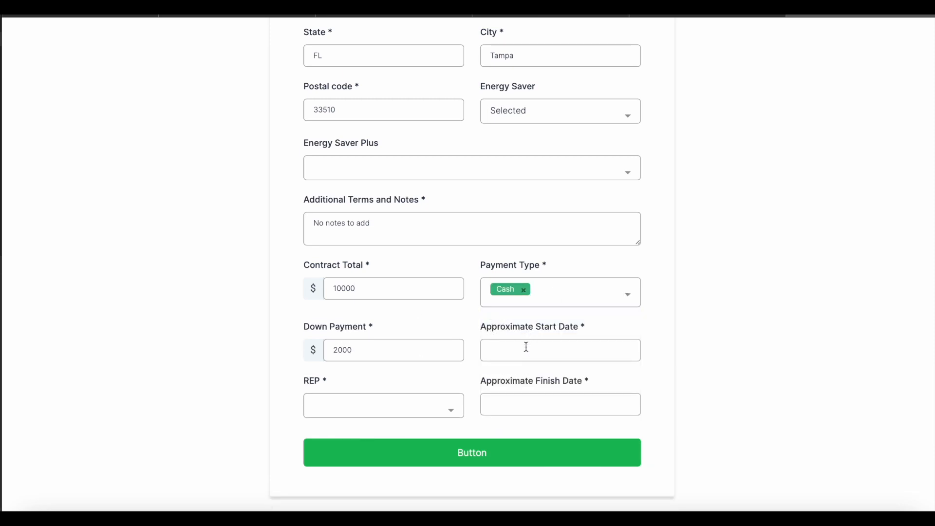
# Step: Set the start date to February 10 and finish to February 12, pick the rep, and submit
pyautogui.click(526, 343)
pyautogui.click(614, 226)
pyautogui.click(541, 407)
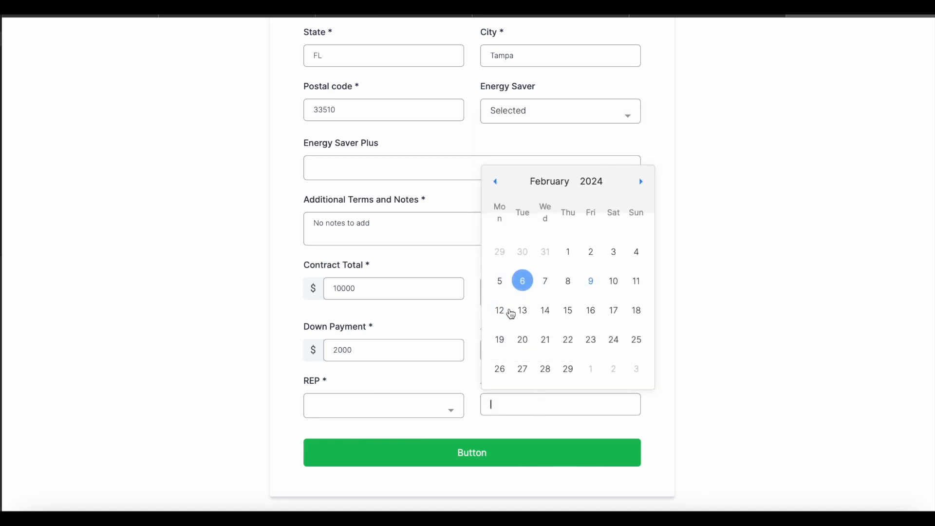
pyautogui.click(499, 310)
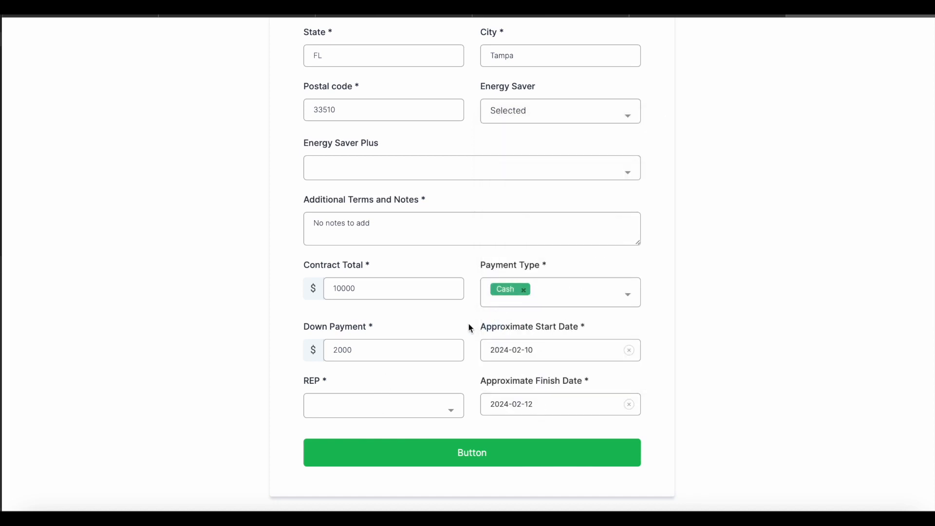
pyautogui.click(388, 410)
pyautogui.click(392, 366)
pyautogui.click(481, 463)
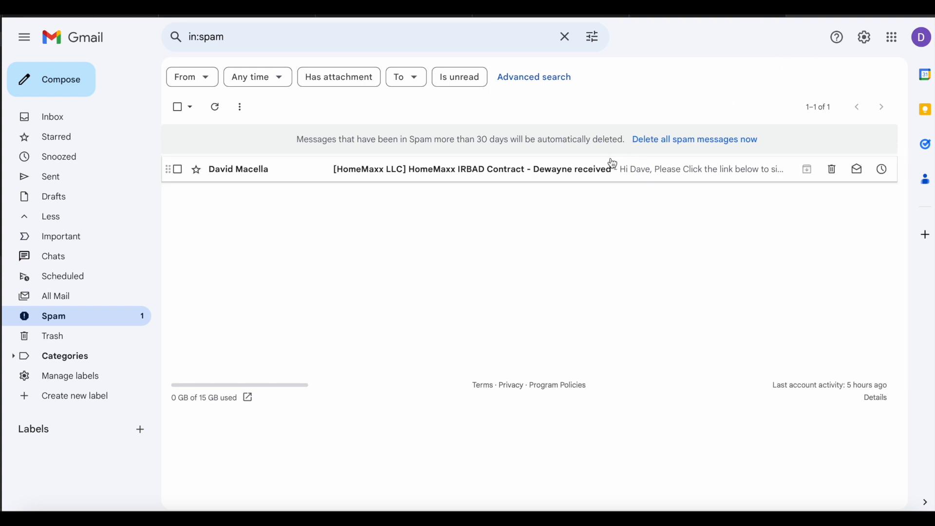
# Step: Open the HomeMaxx IRBAD Contract email in Spam and follow its Click to sign link to the contract
pyautogui.click(540, 170)
pyautogui.scroll(-2, 573, 353)
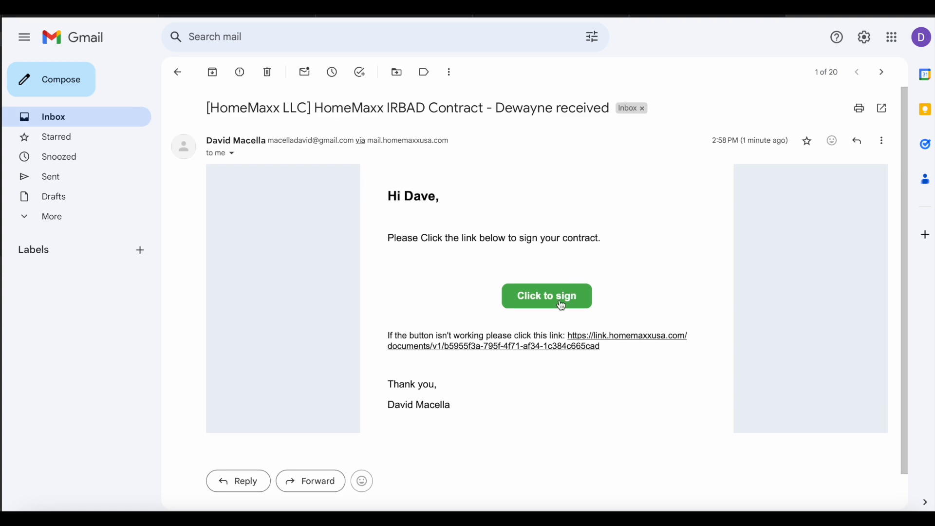
pyautogui.click(561, 304)
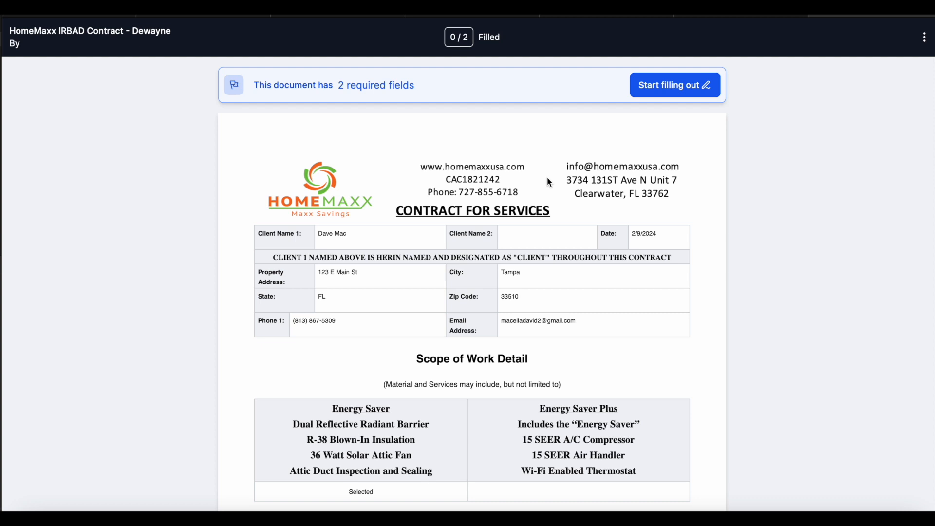
pyautogui.scroll(-3, 549, 181)
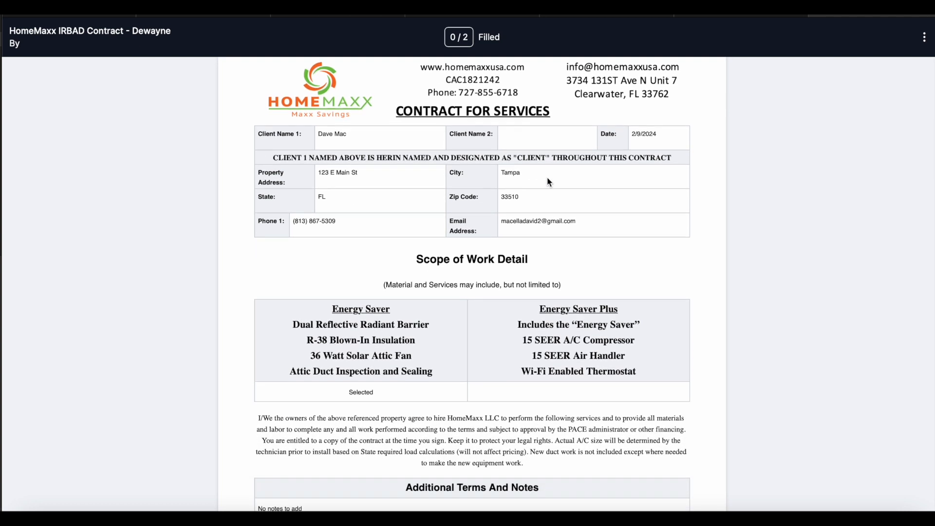
pyautogui.scroll(-3, 549, 182)
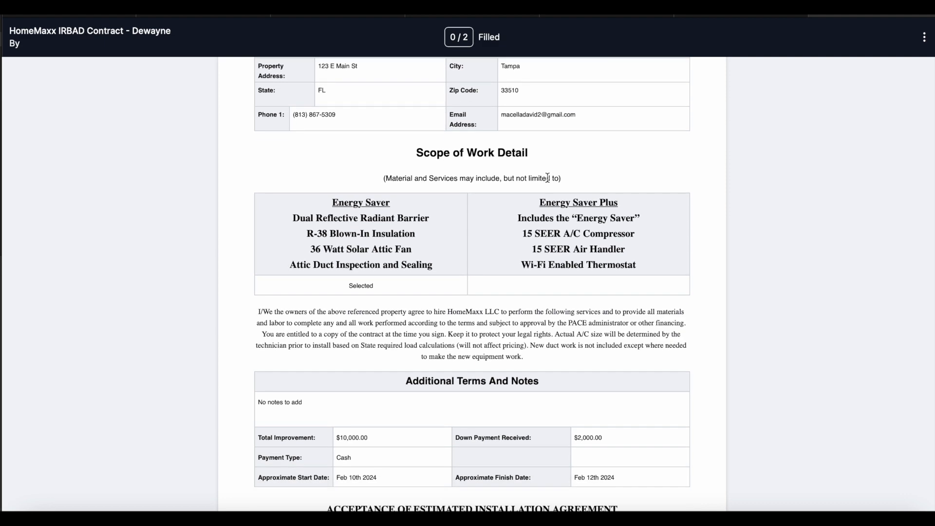
pyautogui.scroll(-8, 548, 178)
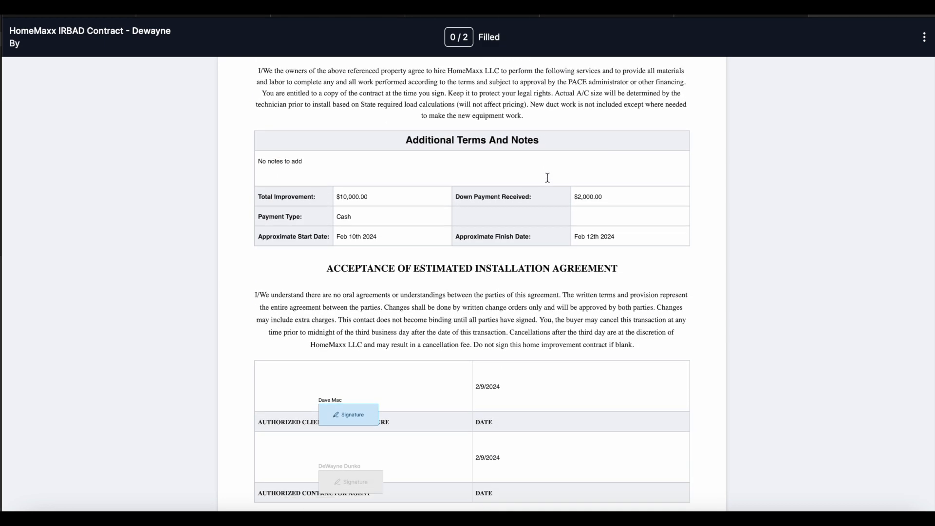
pyautogui.scroll(-5, 547, 178)
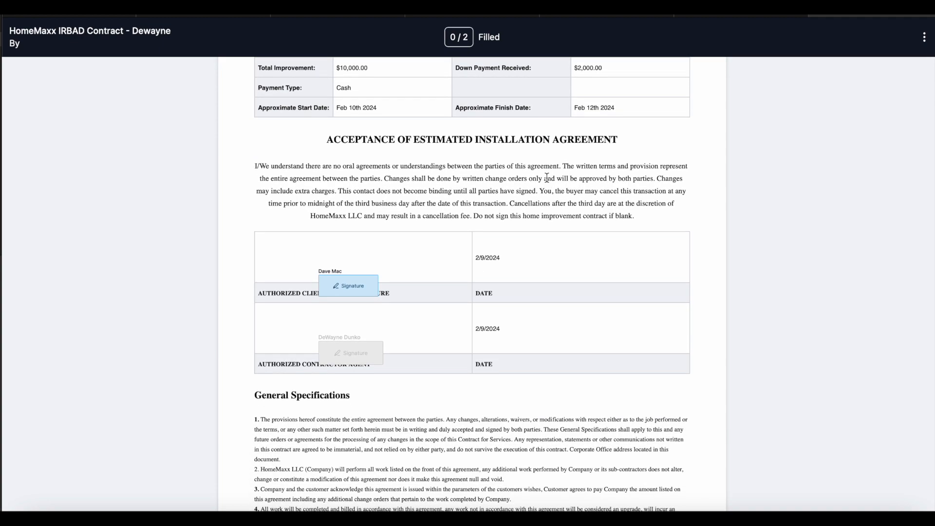
pyautogui.scroll(-20, 546, 177)
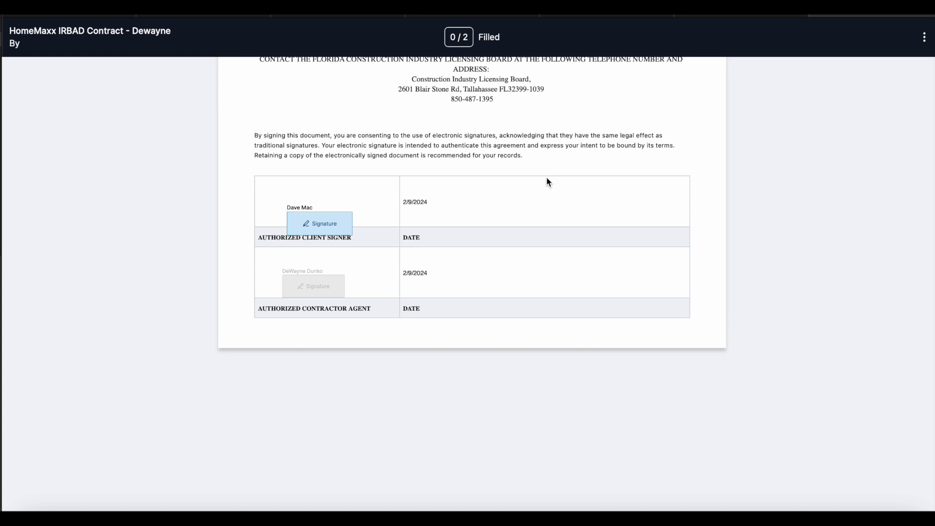
pyautogui.scroll(20, 546, 177)
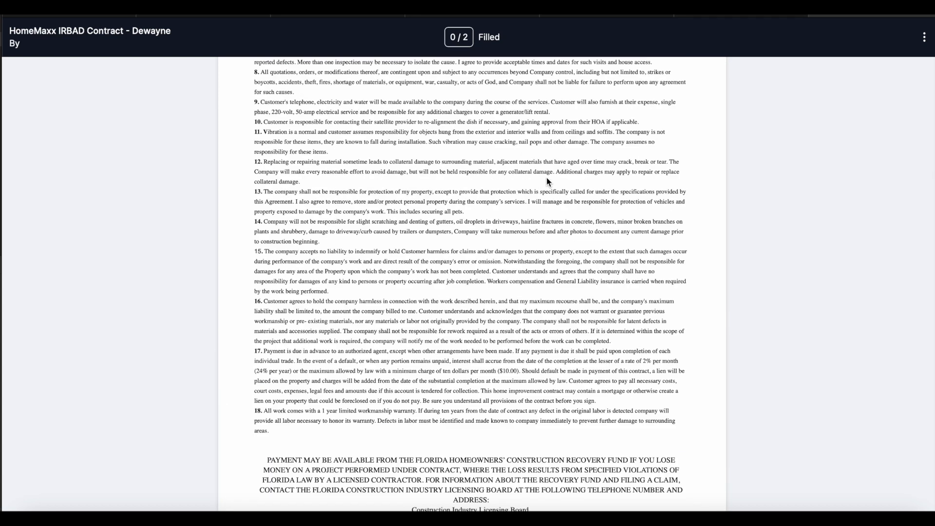
pyautogui.scroll(-1, 547, 178)
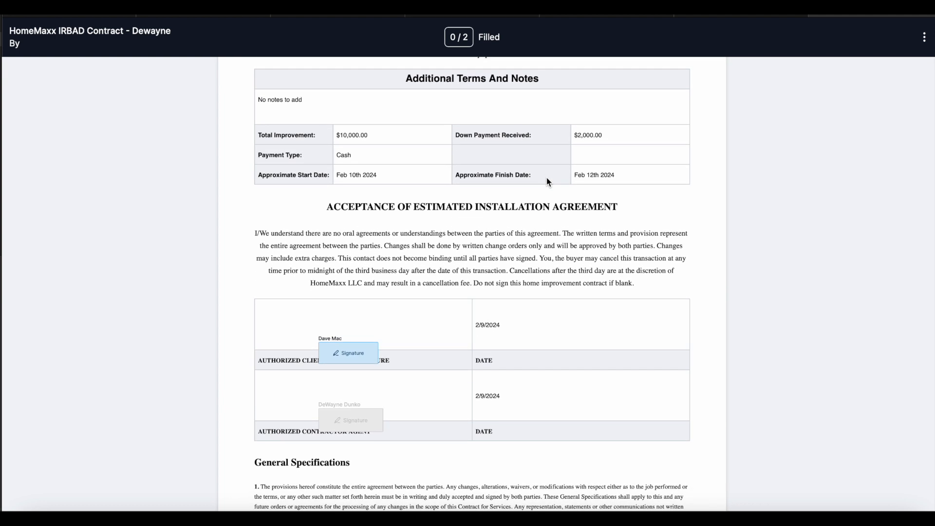
pyautogui.scroll(8, 546, 178)
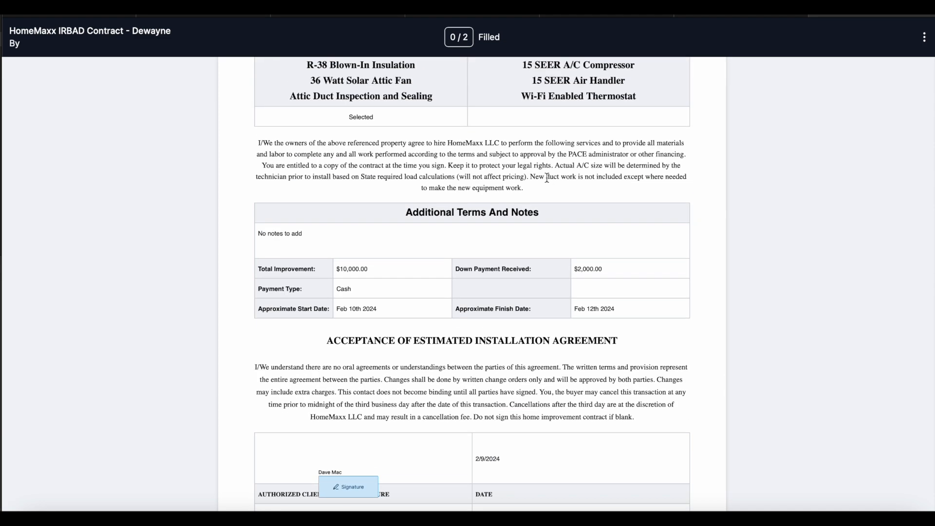
pyautogui.scroll(-9, 546, 176)
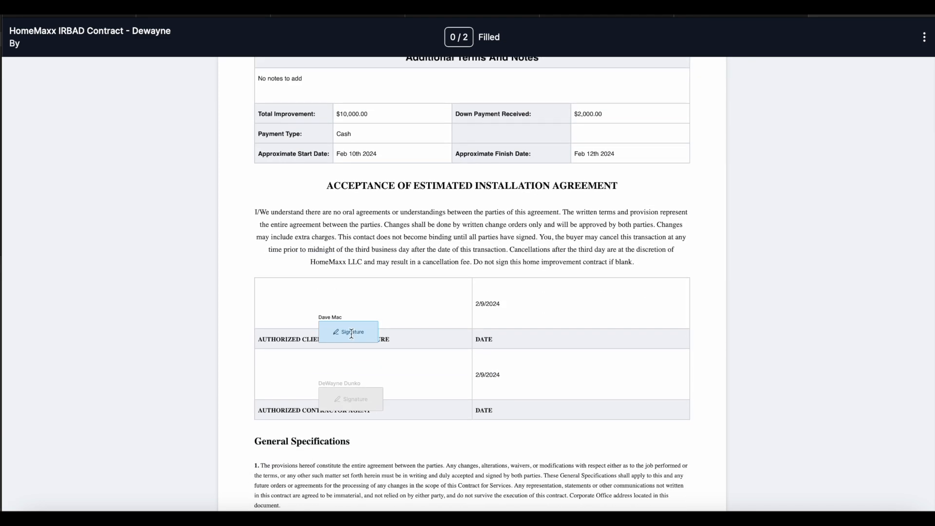
pyautogui.click(351, 333)
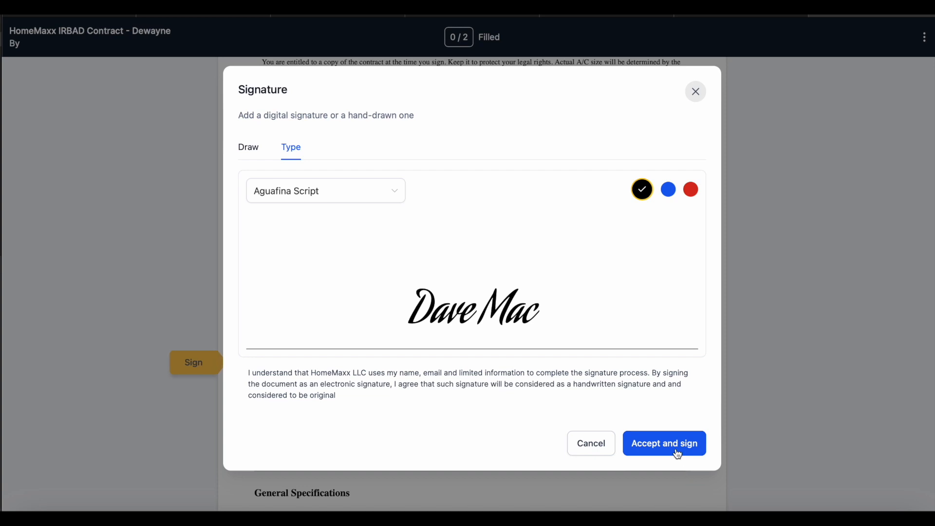
pyautogui.click(695, 91)
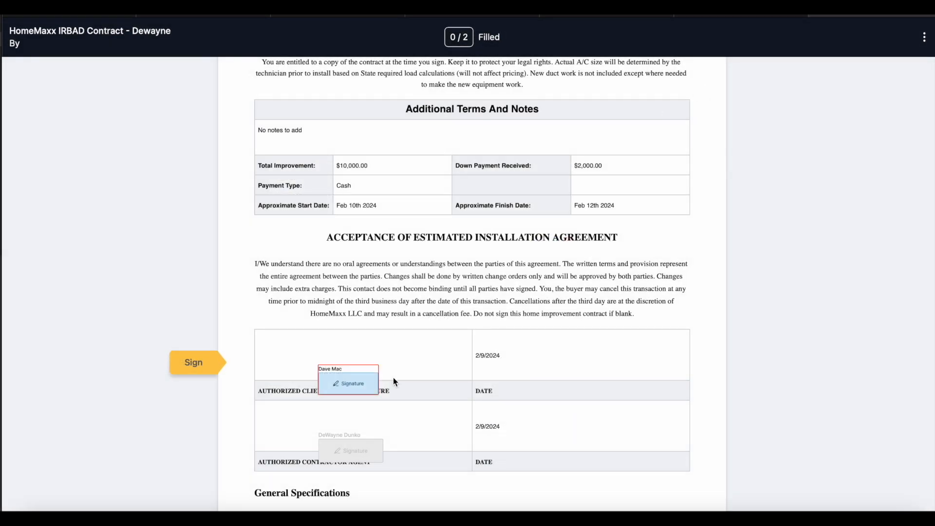
pyautogui.scroll(-20, 393, 378)
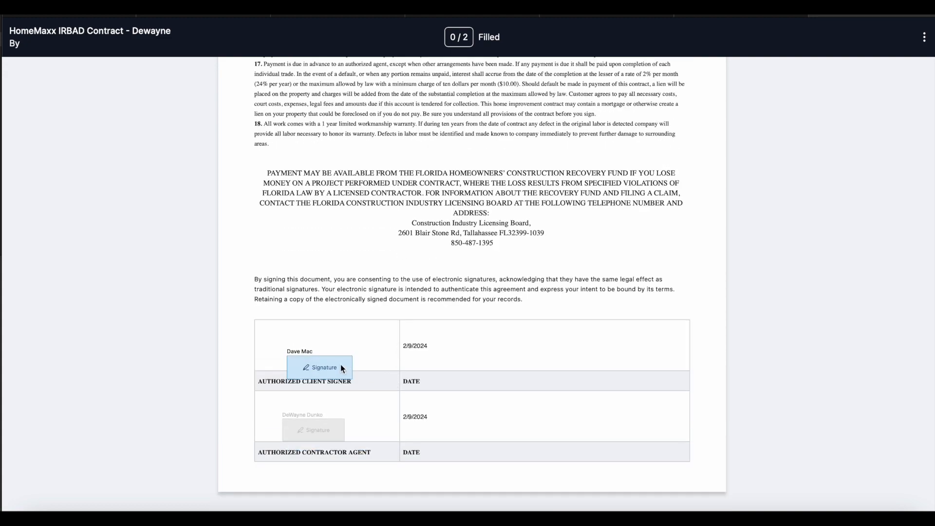
pyautogui.click(342, 367)
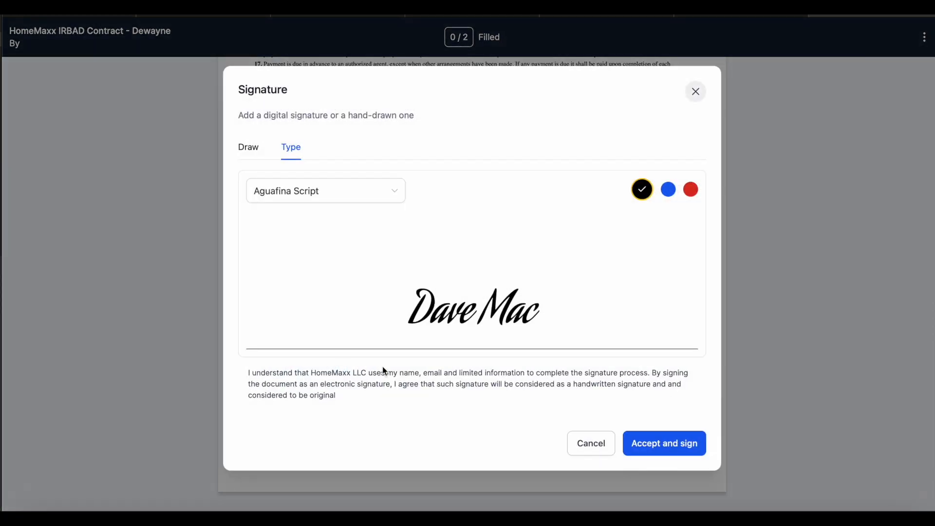
pyautogui.click(590, 448)
pyautogui.scroll(15, 567, 147)
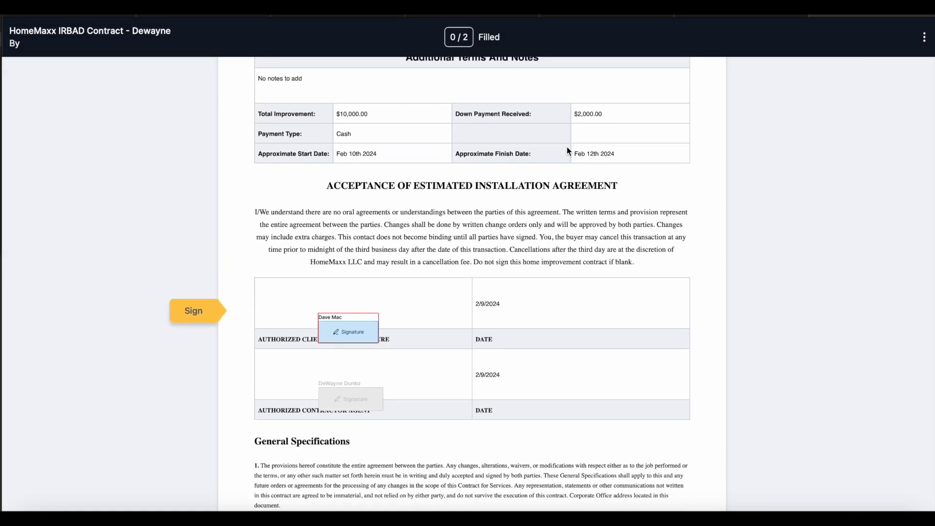
pyautogui.scroll(10, 567, 147)
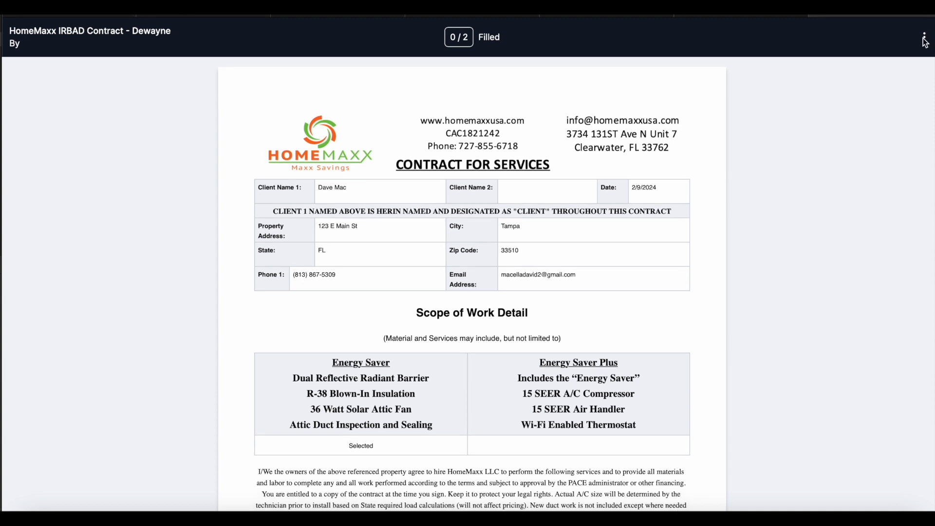
pyautogui.click(925, 44)
pyautogui.click(859, 43)
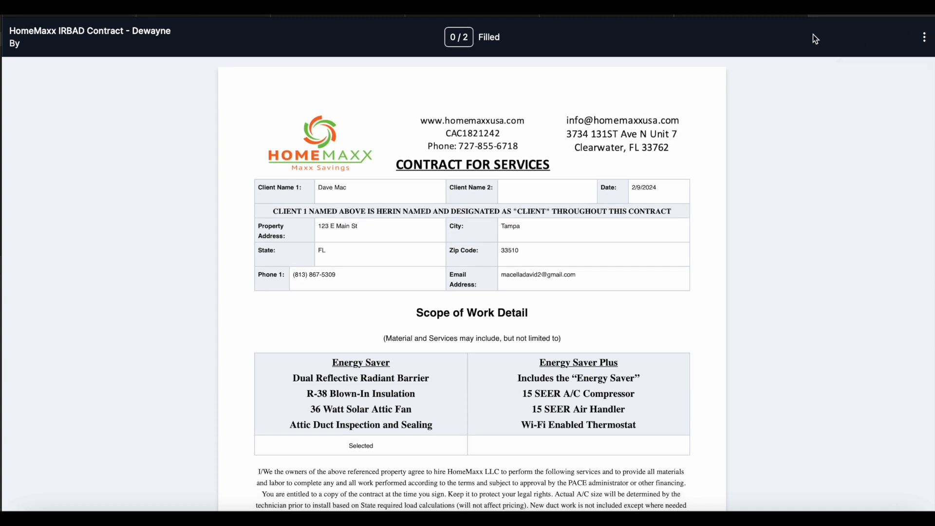